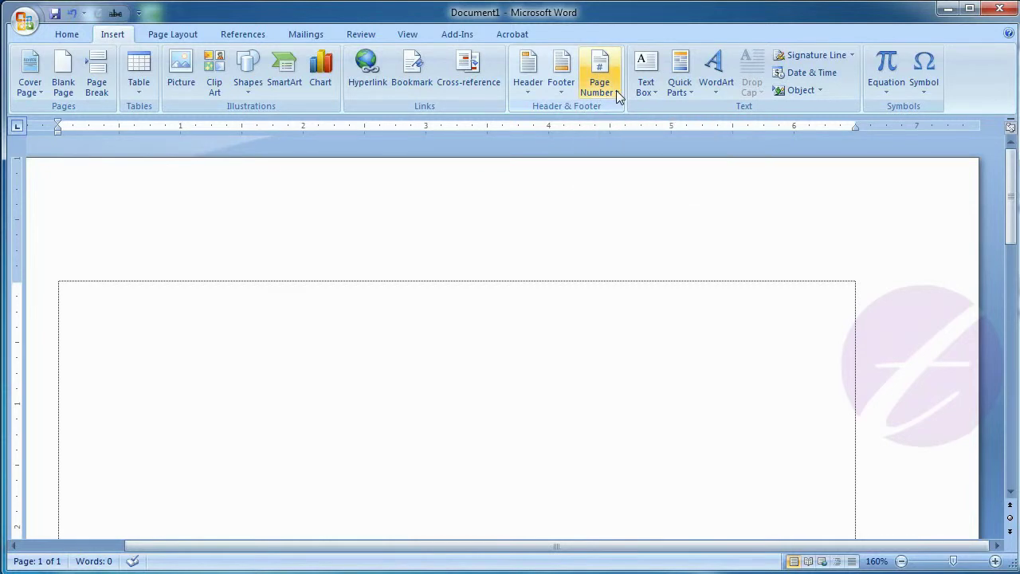
- Insert a plain centred page number 1 at the top of page 1 and close the header
click(616, 94)
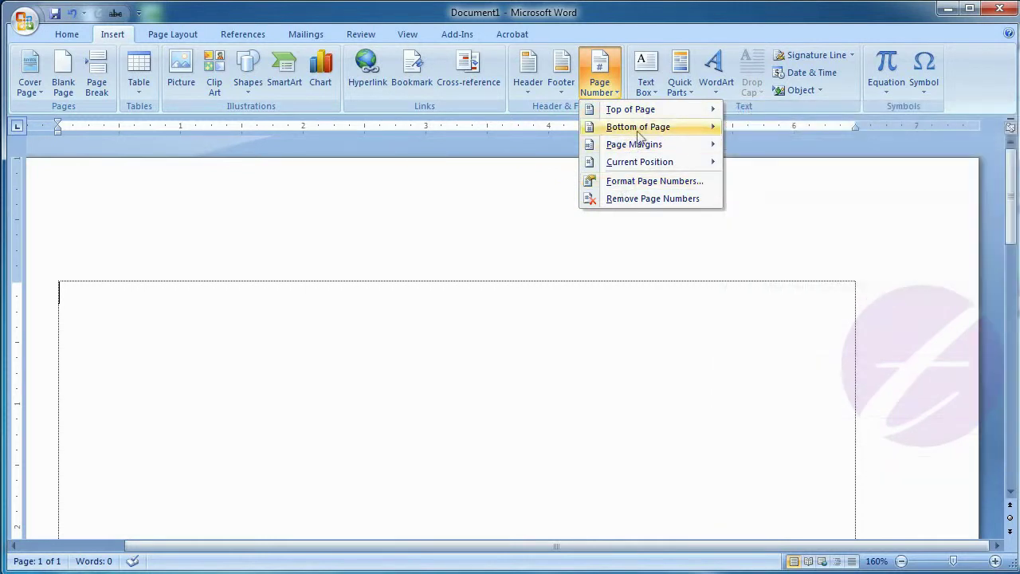
mouse_move(630, 109)
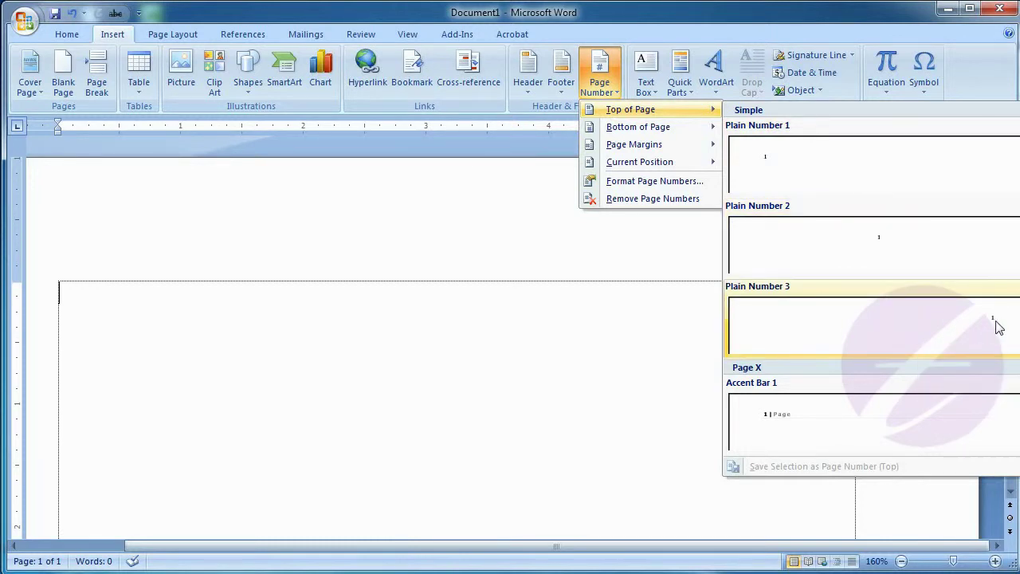
click(879, 246)
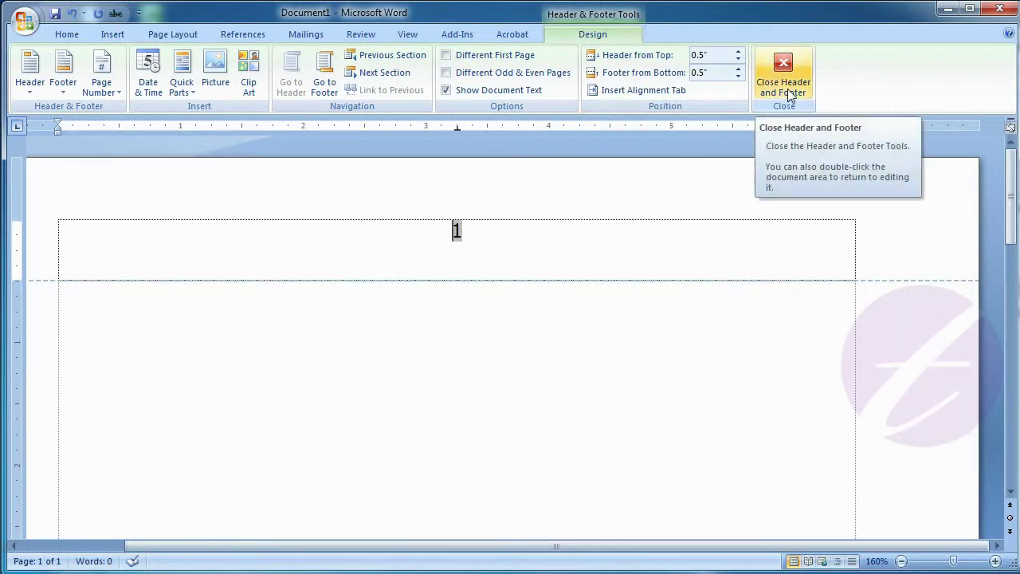
double_click(333, 353)
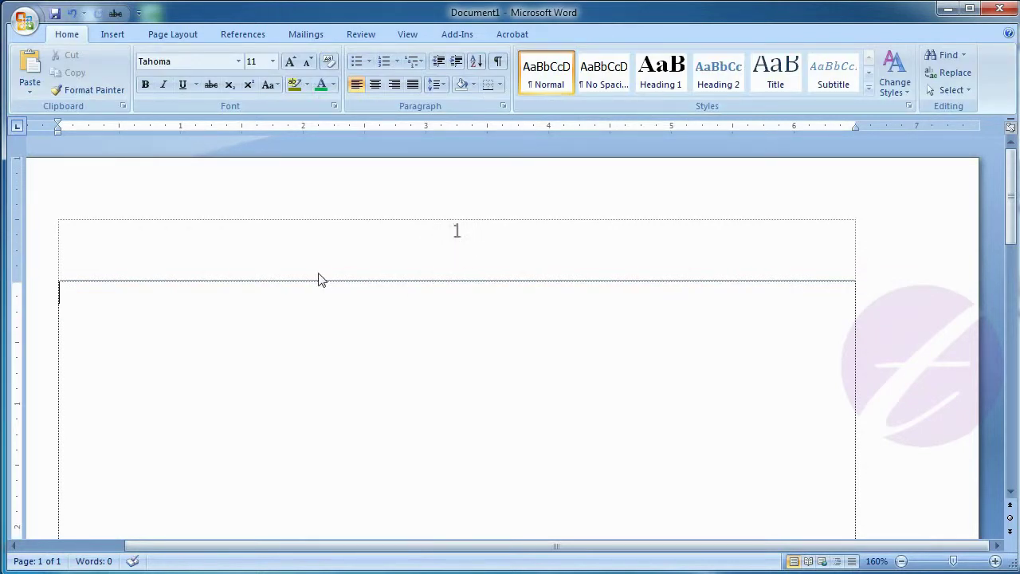
- Add blank pages until the document runs to nine pages
click(112, 35)
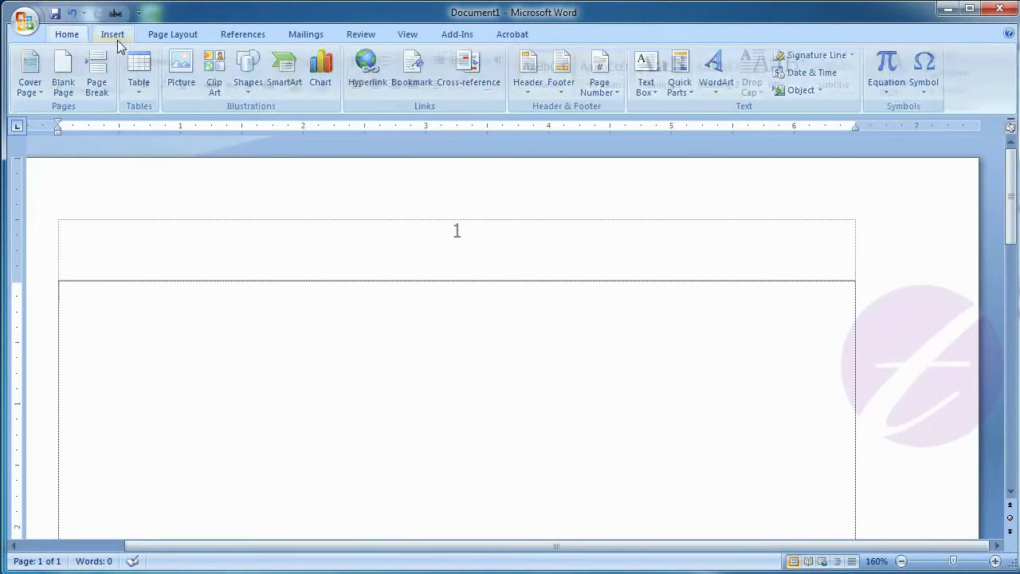
click(63, 76)
click(64, 75)
click(63, 76)
click(63, 76)
click(70, 83)
click(70, 84)
click(70, 83)
click(70, 84)
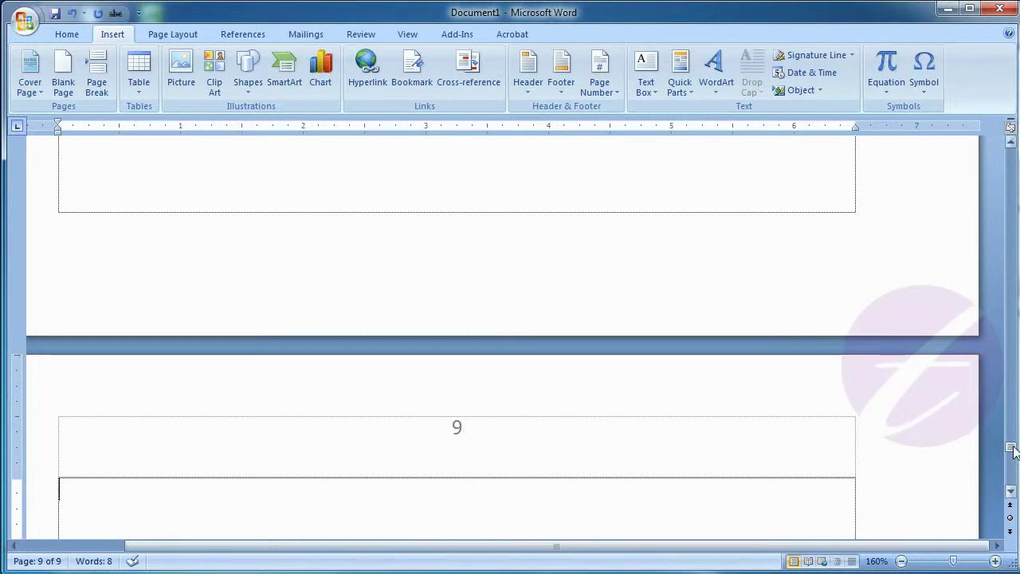
- Scroll to page 3 and place the cursor in its body
drag(1013, 452, 1011, 148)
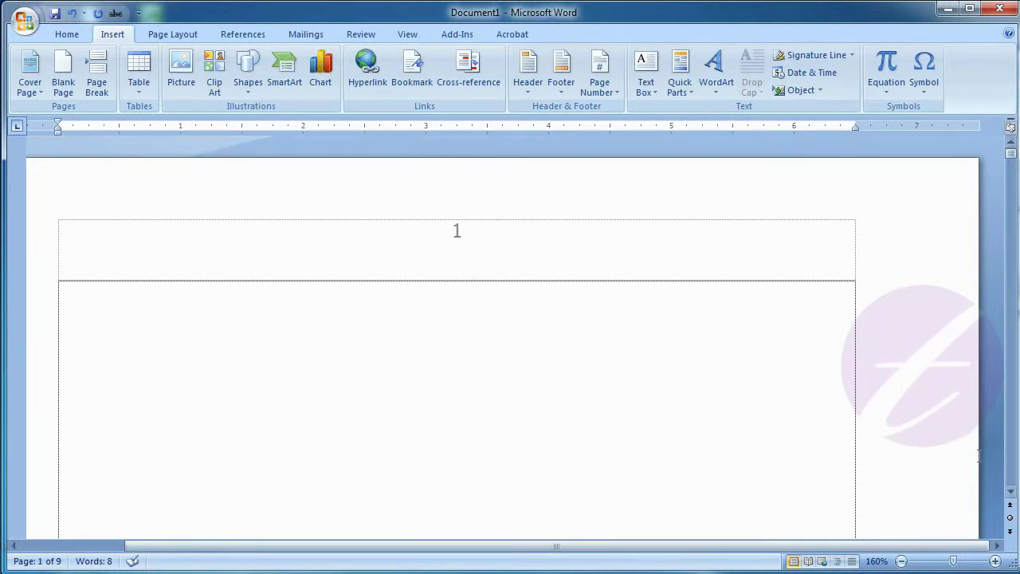
click(1015, 465)
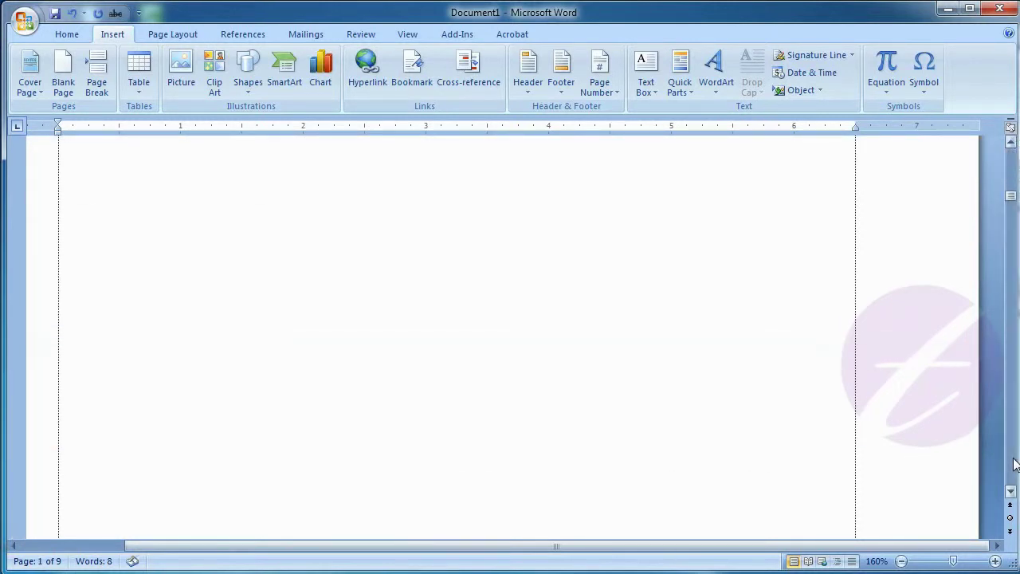
click(1011, 463)
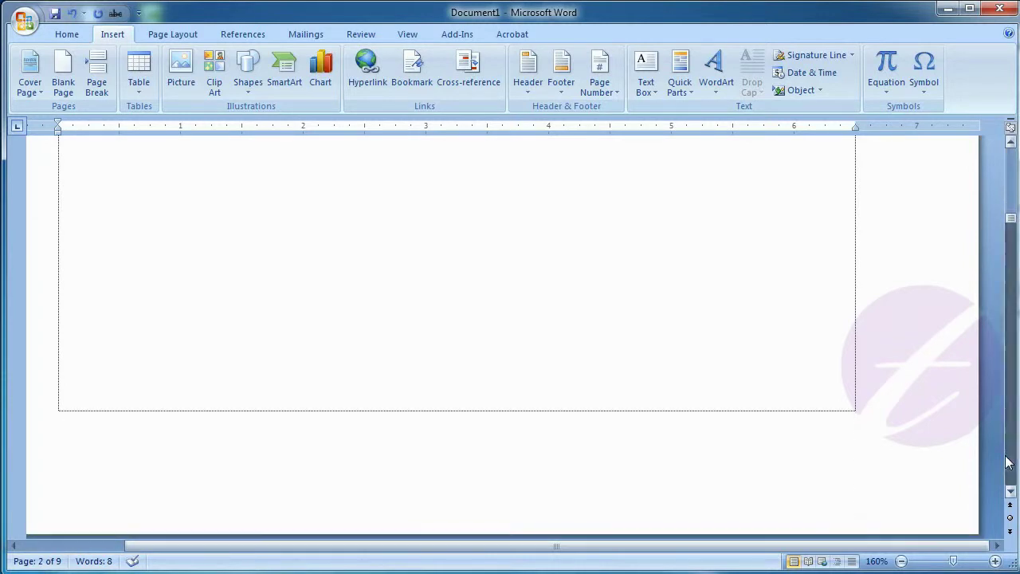
click(1009, 462)
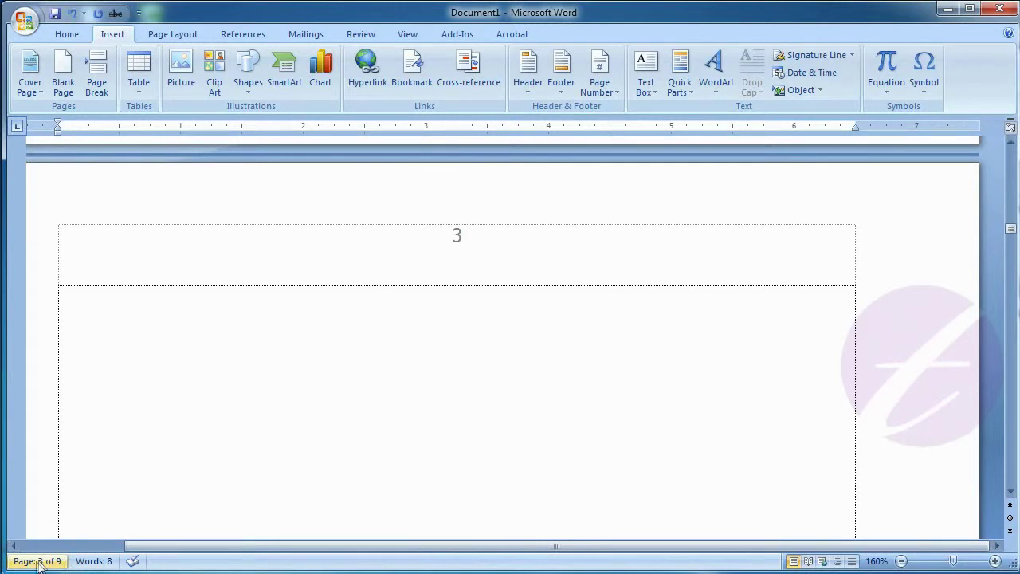
click(385, 376)
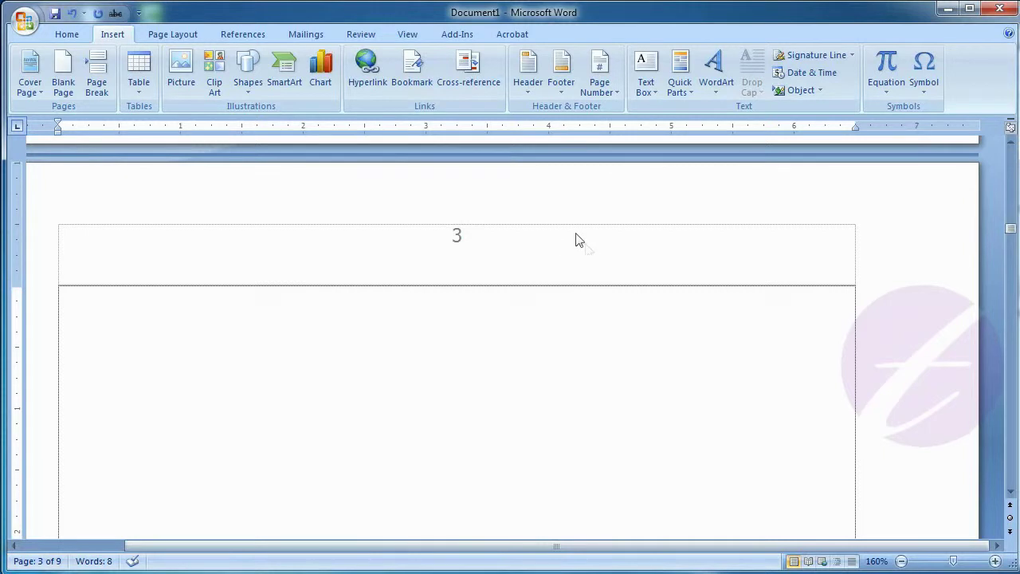
click(607, 96)
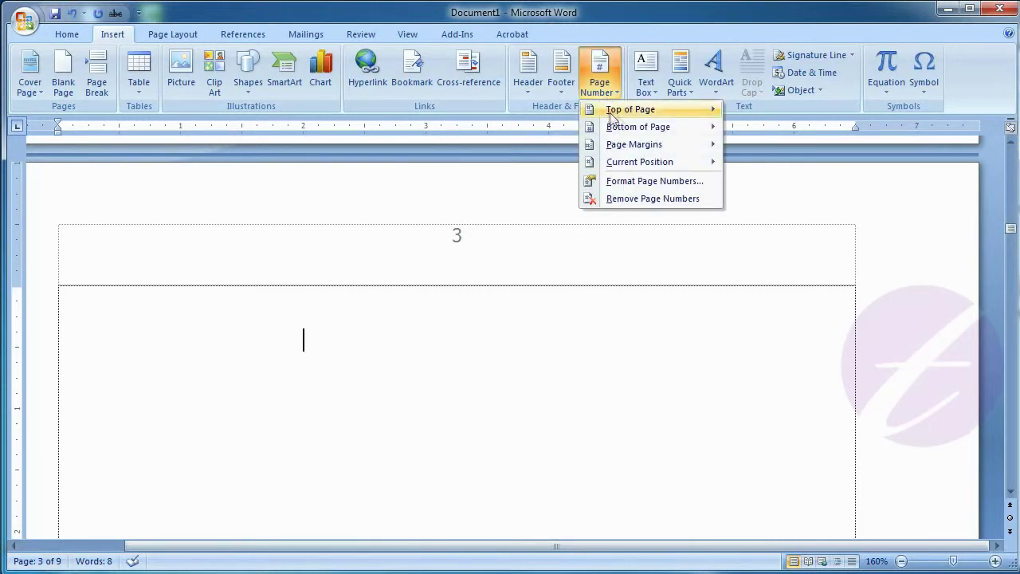
mouse_move(639, 126)
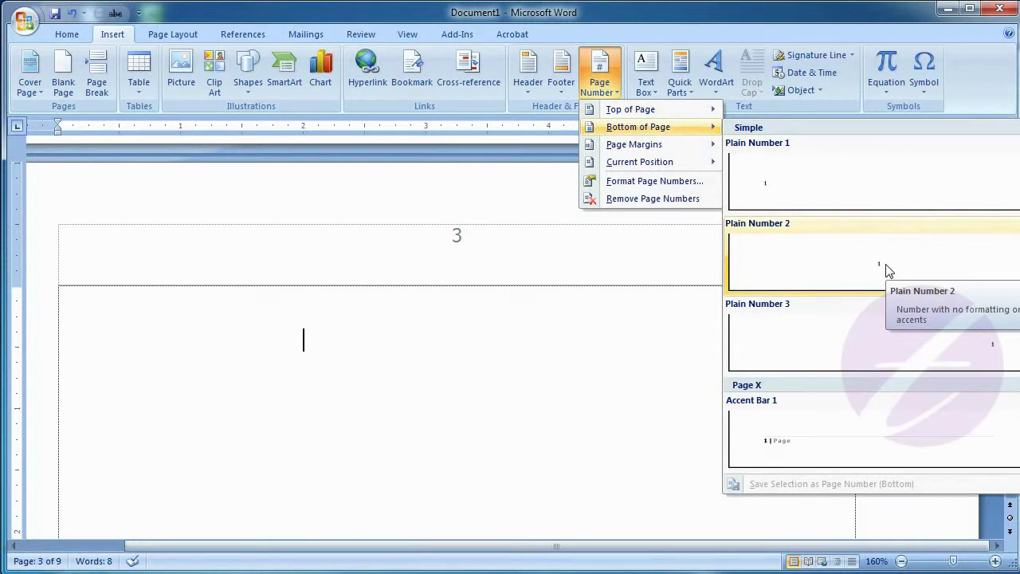
- Add a plain page number at the bottom left of each page and close the footer
click(805, 182)
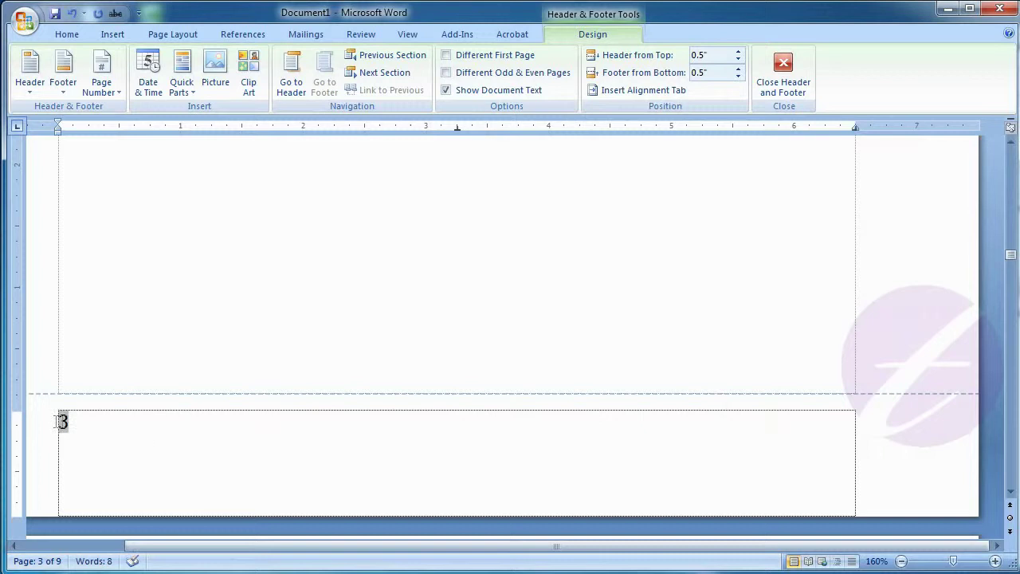
double_click(126, 208)
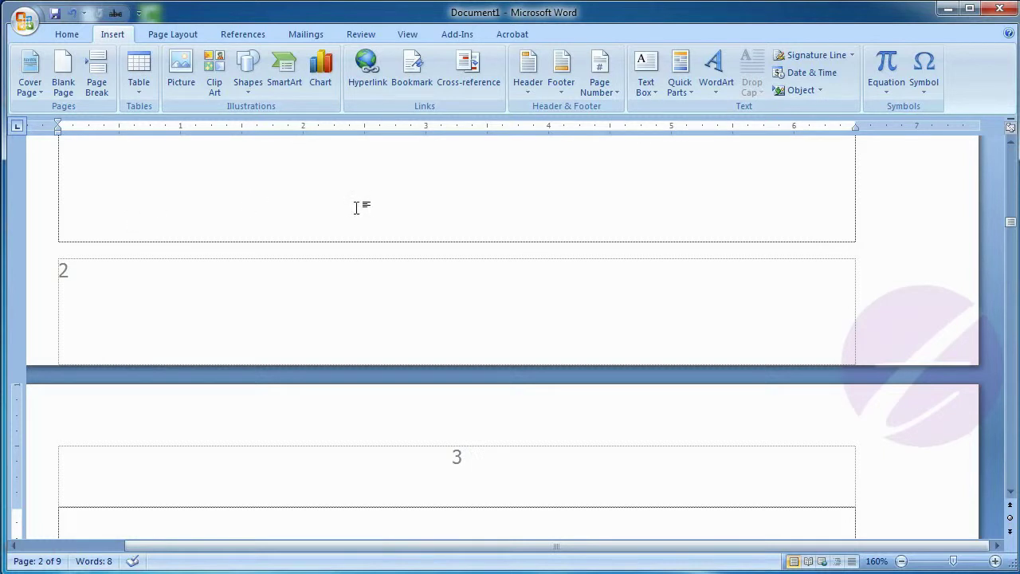
click(612, 87)
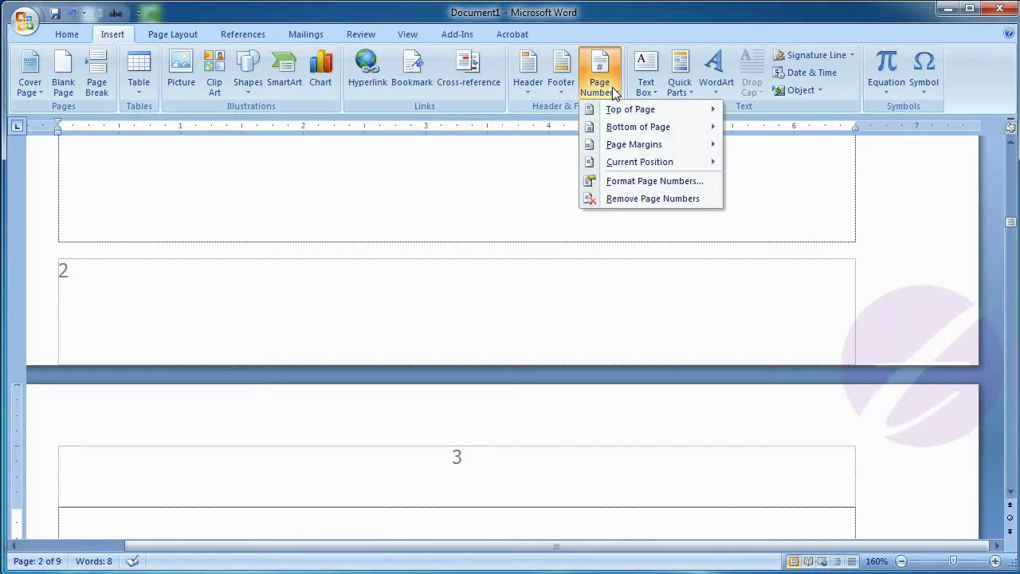
mouse_move(634, 144)
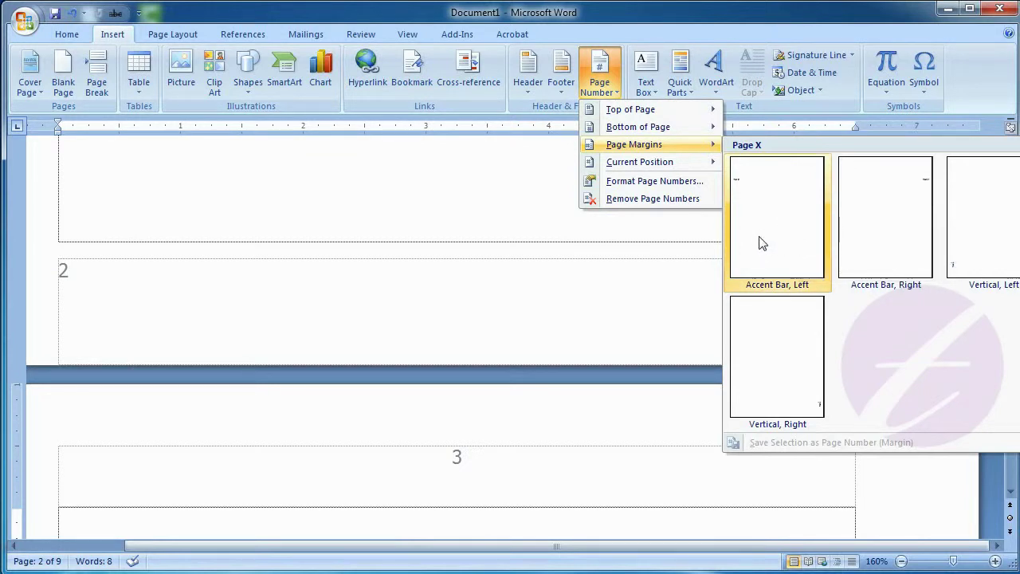
- Add the Accent Bar left-margin number 'Page | 3' and delete the centred header number 3
click(764, 189)
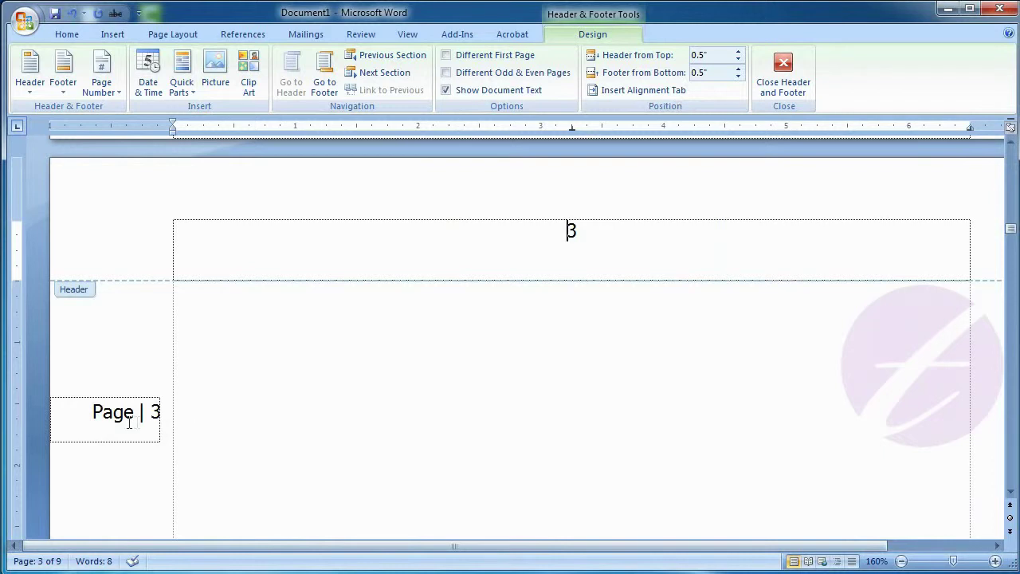
key(Escape)
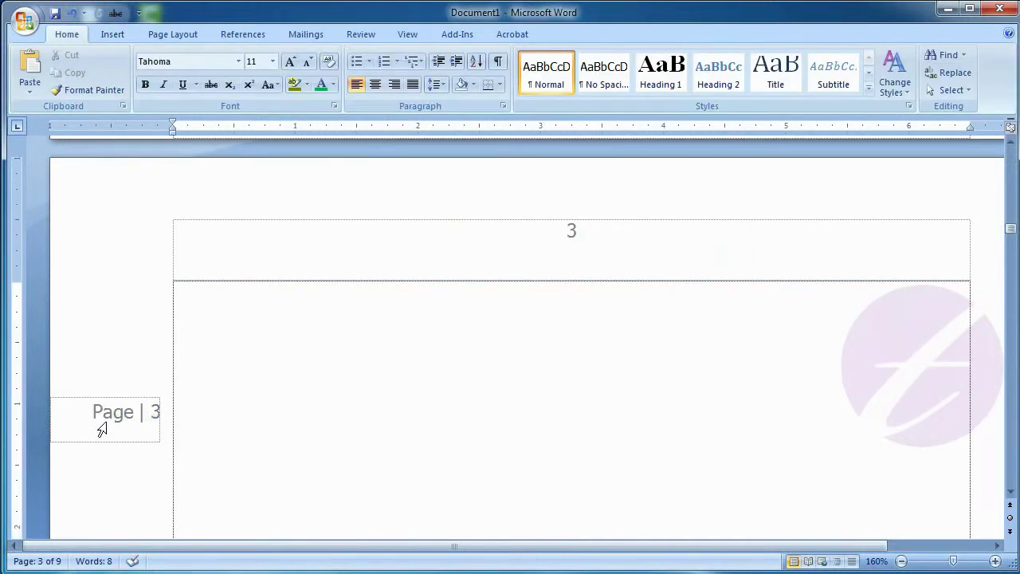
double_click(591, 247)
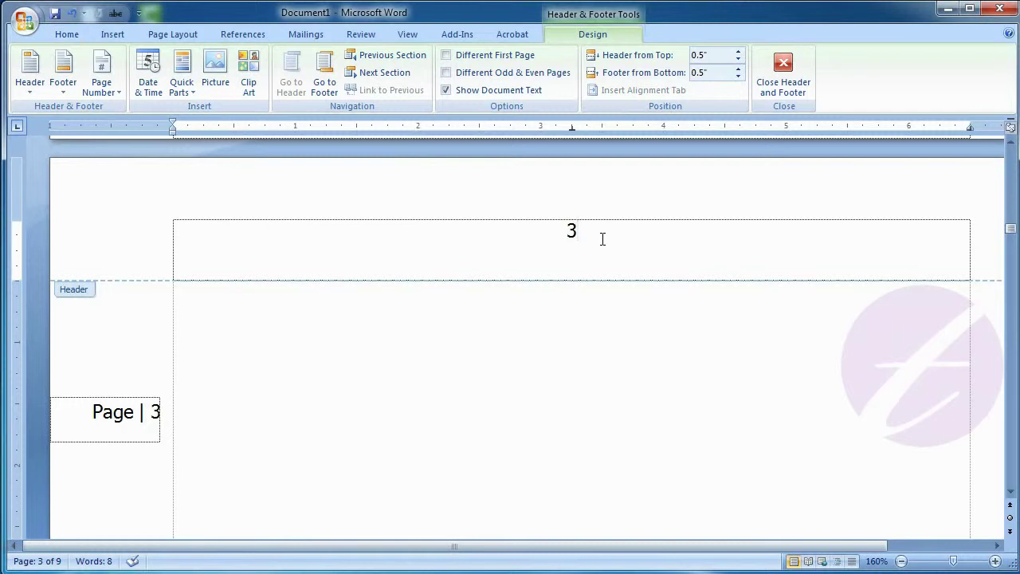
key(shift+Left)
key(Delete)
click(784, 76)
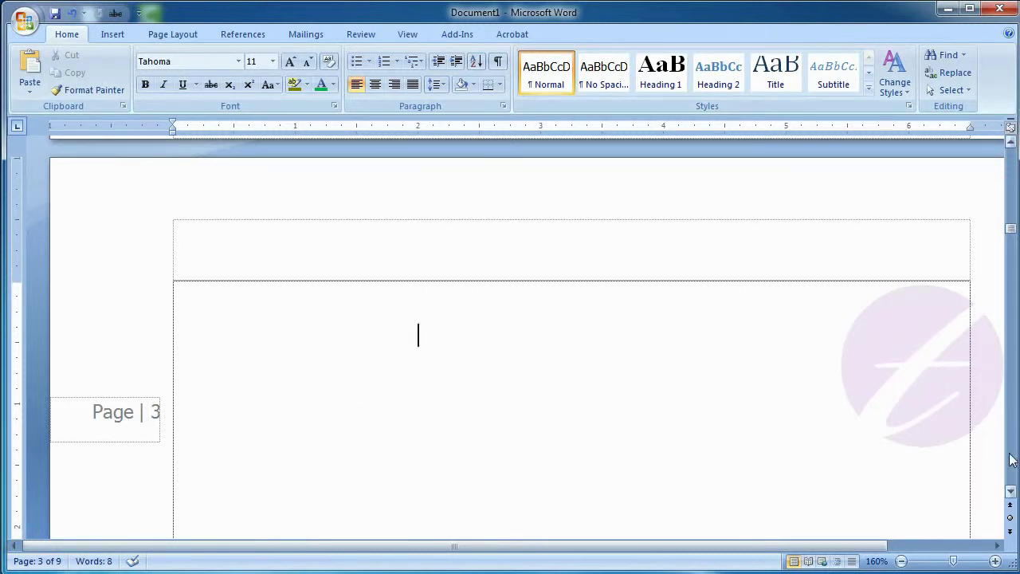
- Scroll down to page 5 and place the cursor in its body
scroll(1012, 460, down, 3)
scroll(1012, 460, down, 3)
scroll(1012, 460, down, 3)
scroll(1012, 459, down, 2)
scroll(1012, 460, down, 3)
scroll(1012, 460, down, 3)
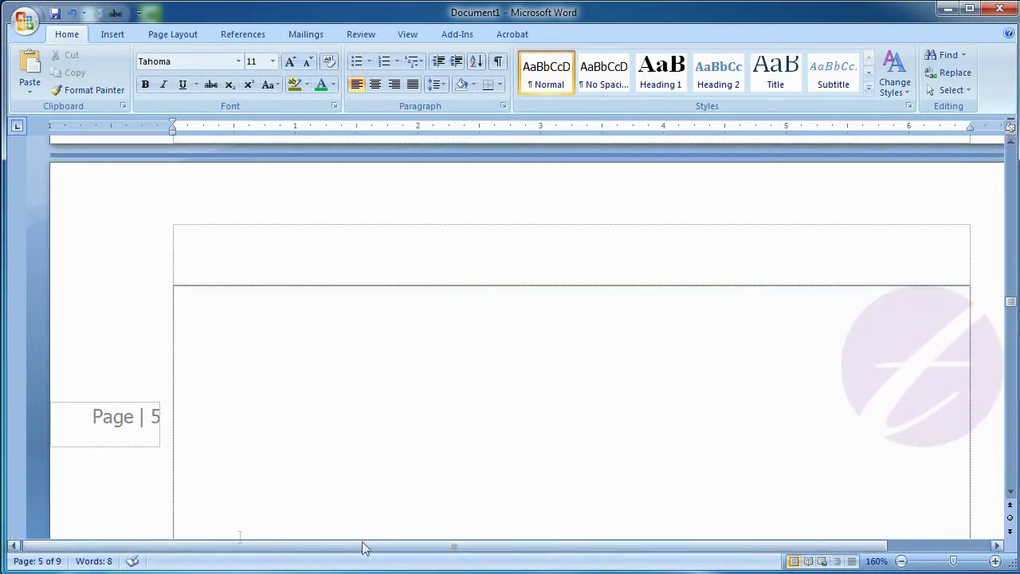
click(209, 419)
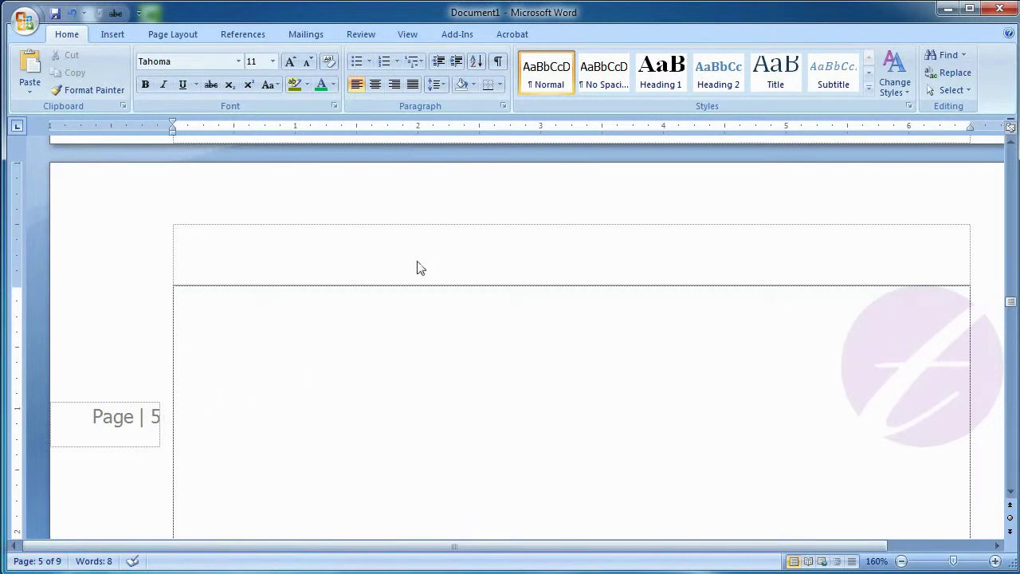
- Delete the 'Page | 5' margin label, close the header, and return to page 1
double_click(499, 255)
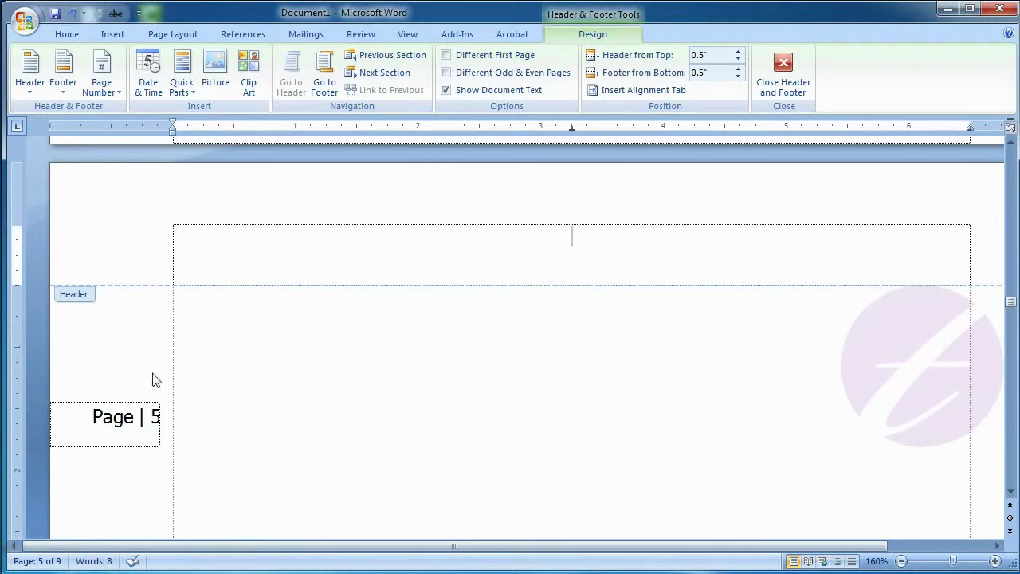
click(154, 416)
click(137, 394)
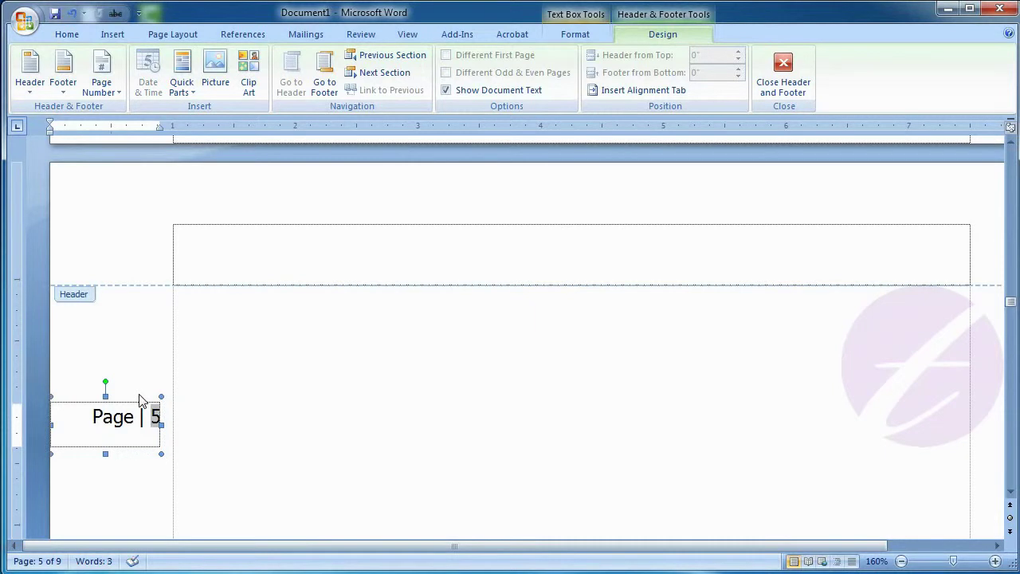
key(Delete)
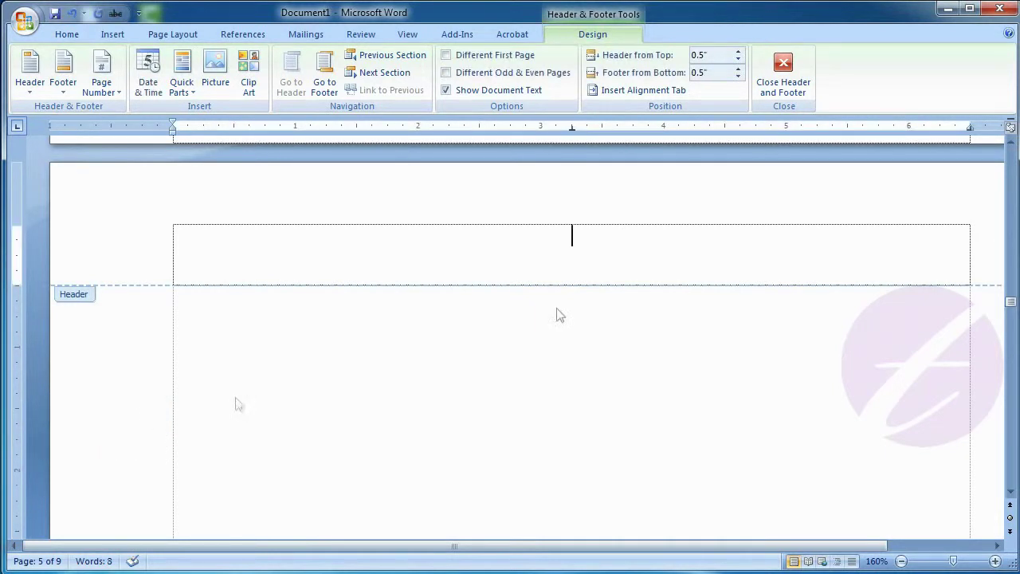
click(783, 76)
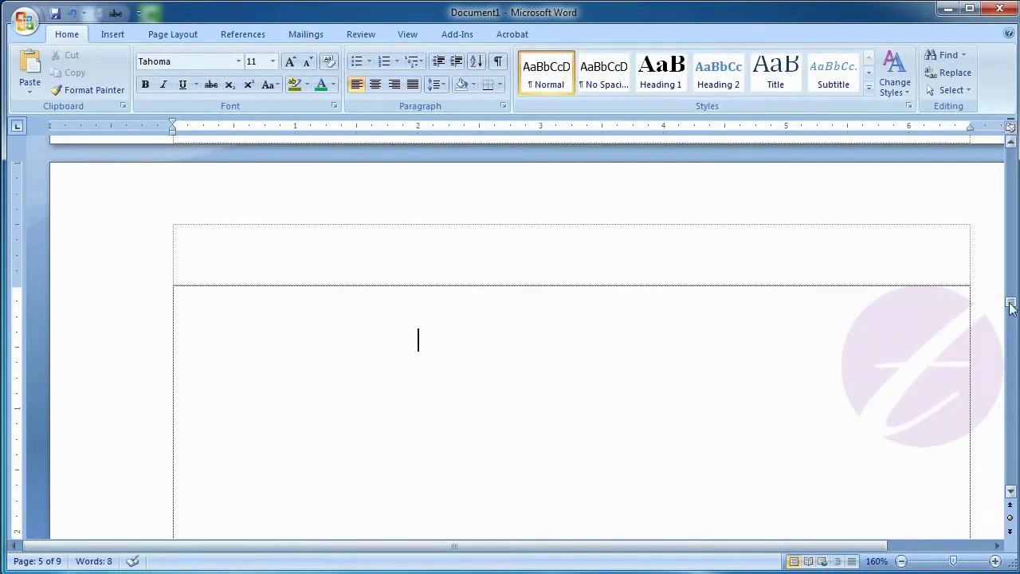
drag(1011, 307, 1012, 144)
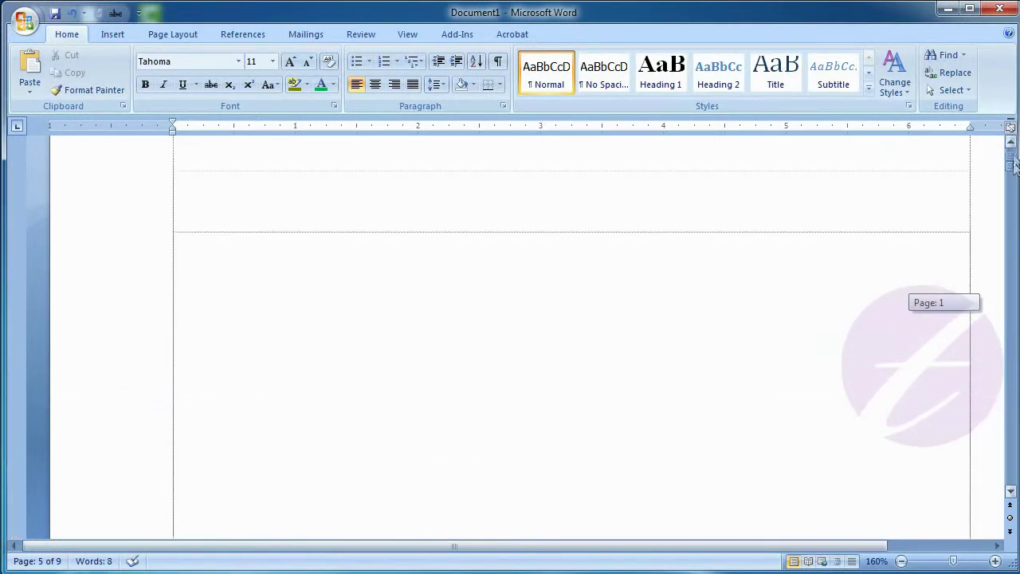
click(113, 33)
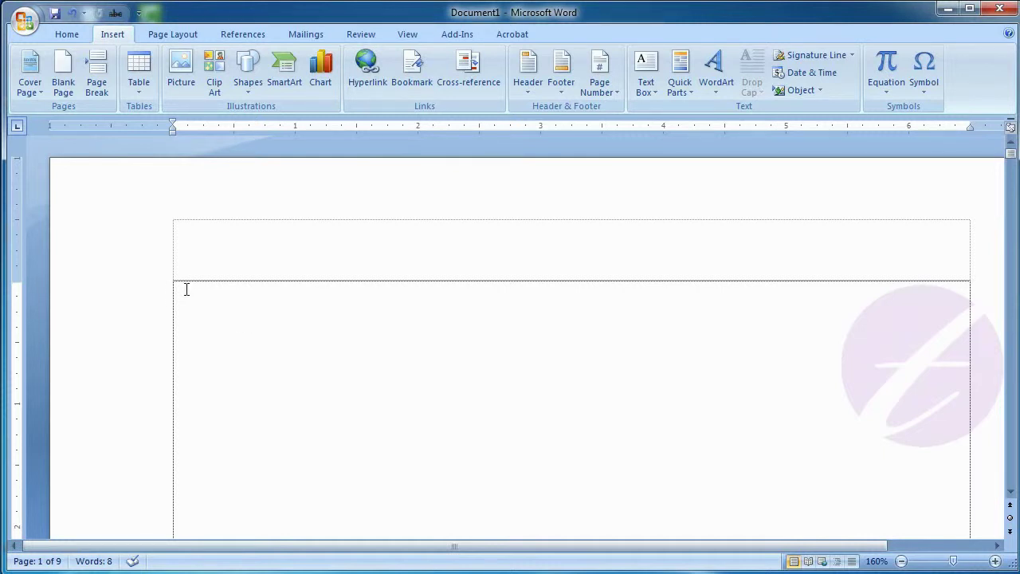
click(608, 99)
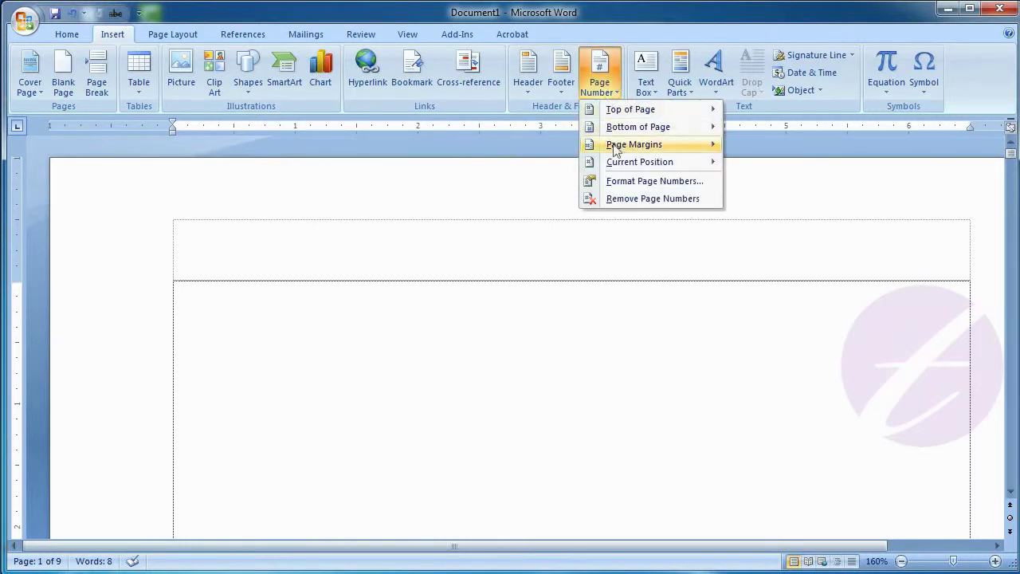
mouse_move(640, 162)
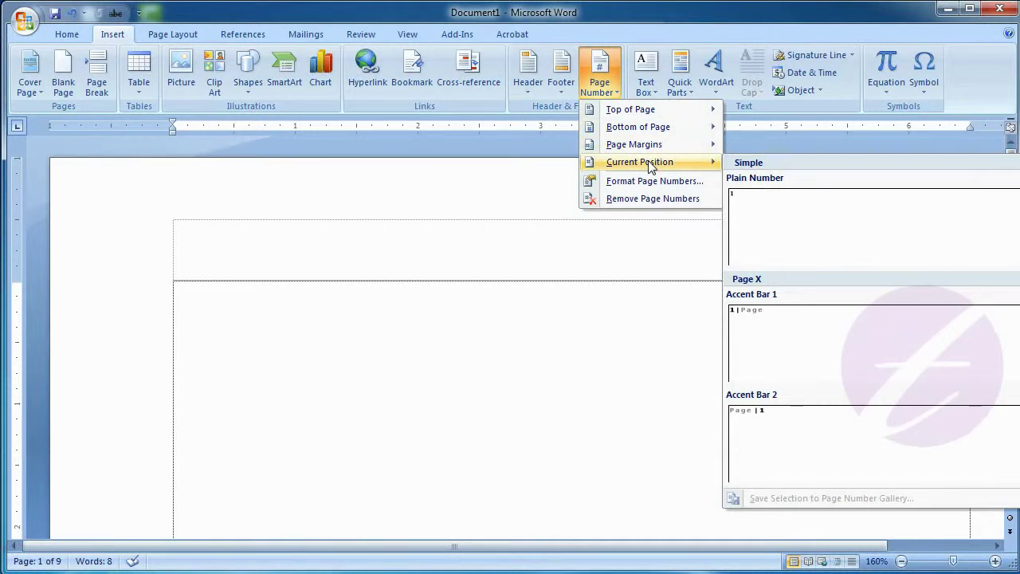
click(761, 326)
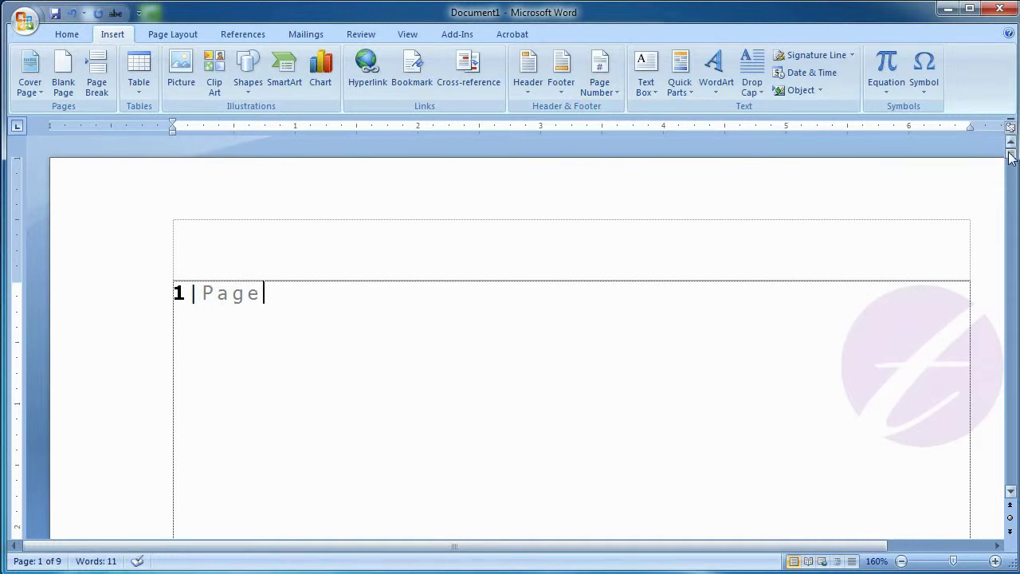
drag(1011, 157, 1011, 380)
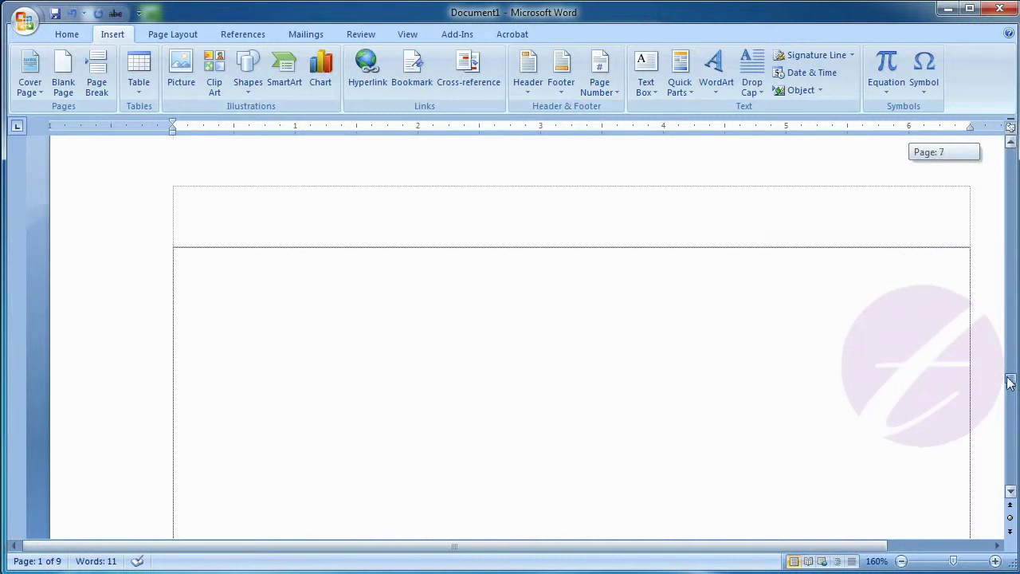
click(492, 310)
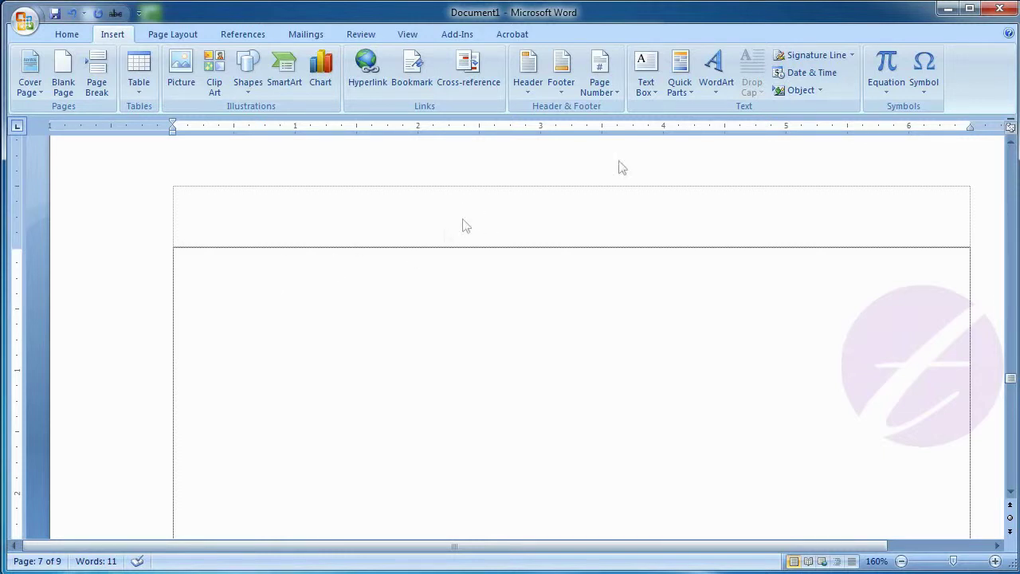
click(616, 89)
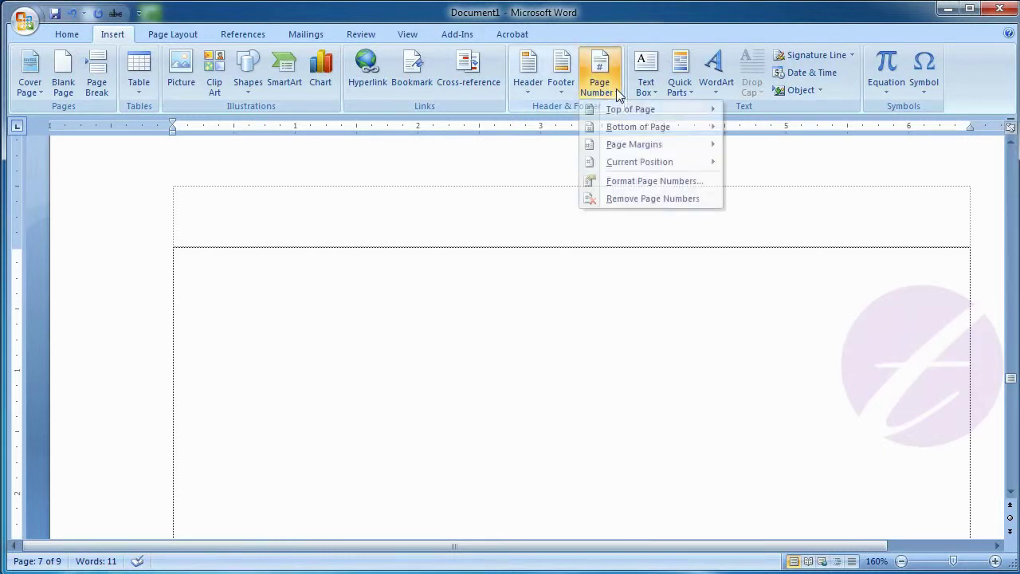
mouse_move(640, 162)
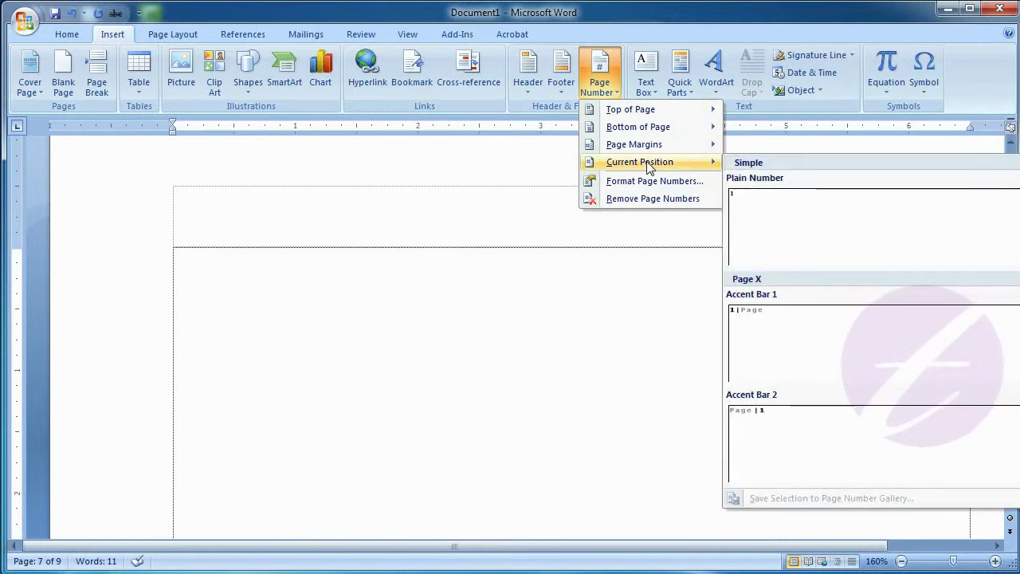
click(777, 423)
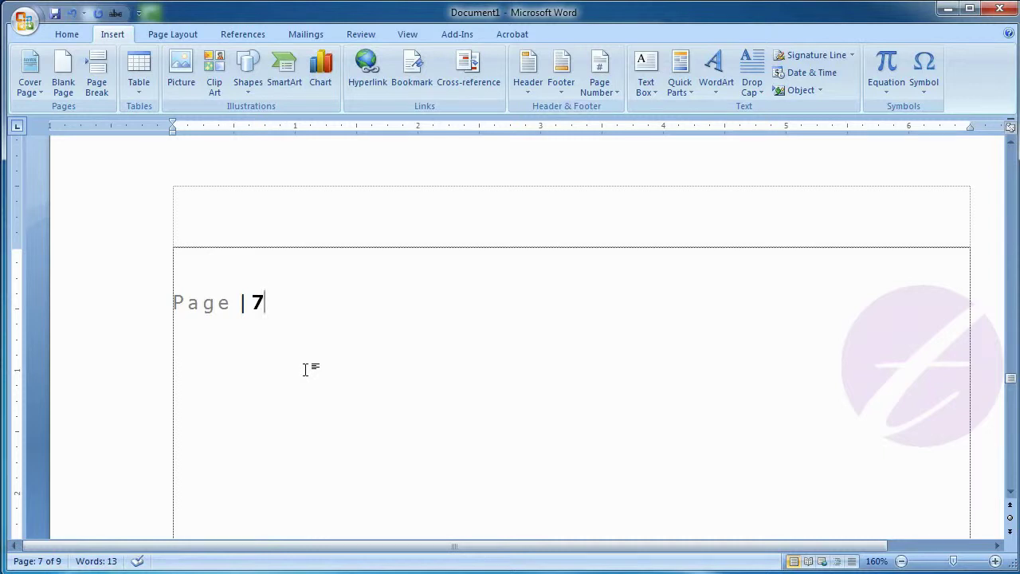
key(ctrl+a)
key(Delete)
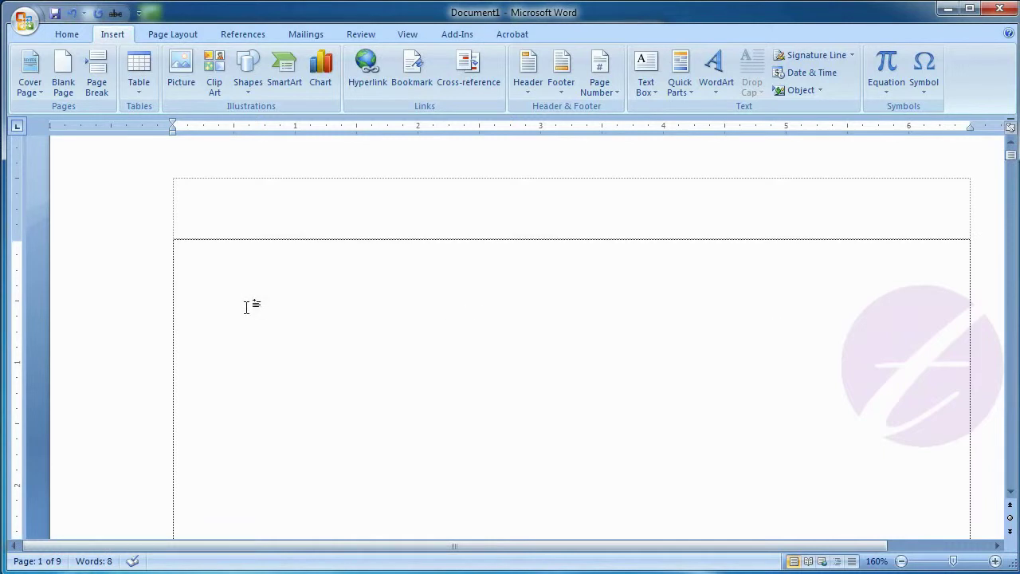
- Put the cursor on page 1 and bring its footer number 1 into view
click(211, 284)
click(1011, 474)
click(1011, 474)
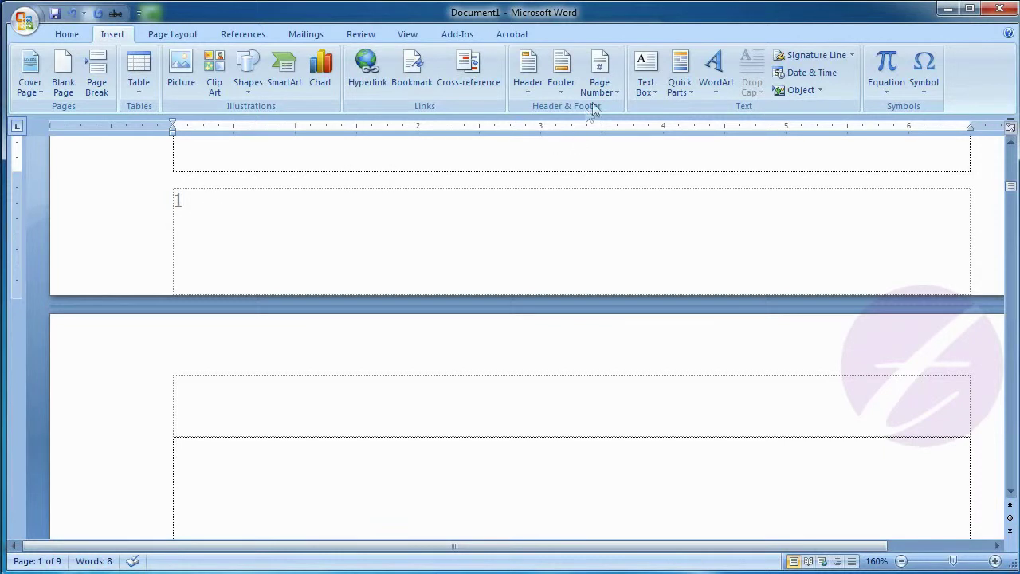
click(610, 89)
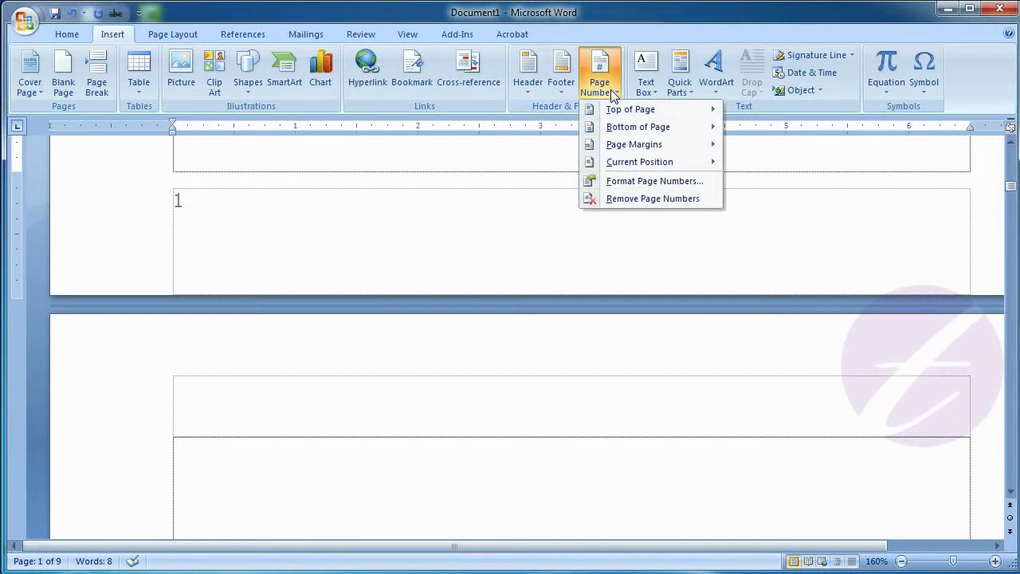
- Change the page number format to '- 1 -, - 2 -, - 3 -' and view page 2's footer
click(660, 185)
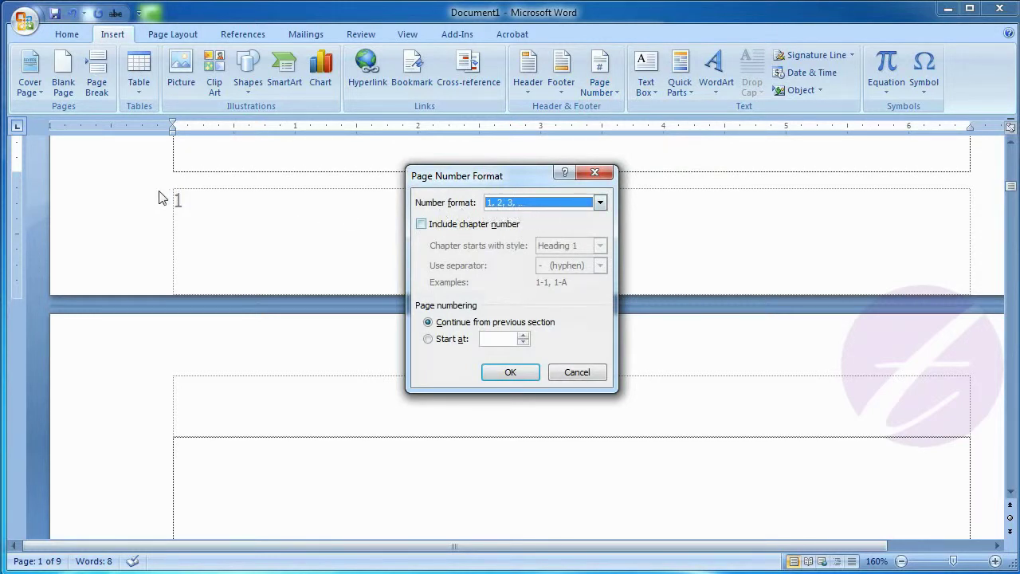
click(600, 204)
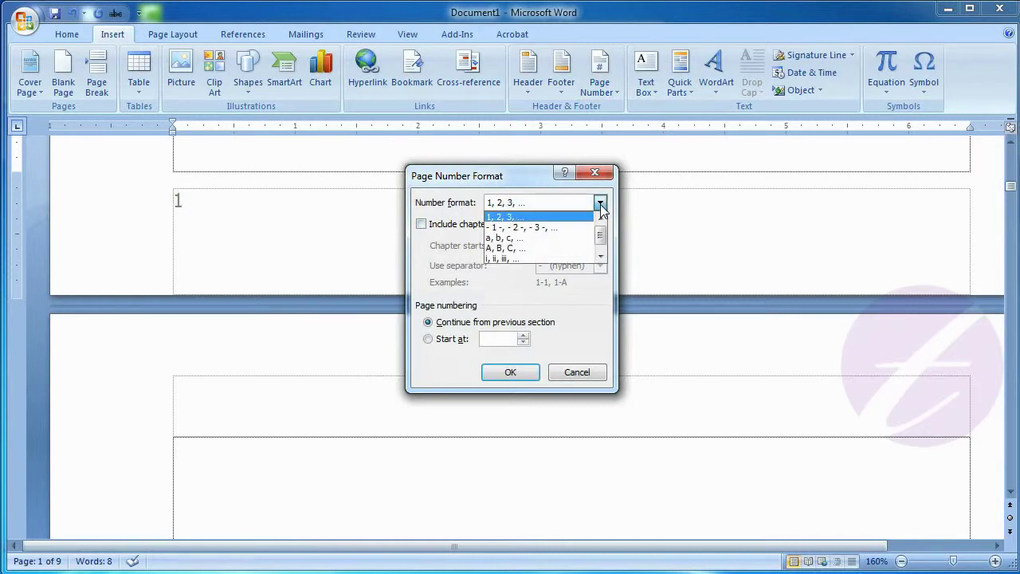
click(540, 232)
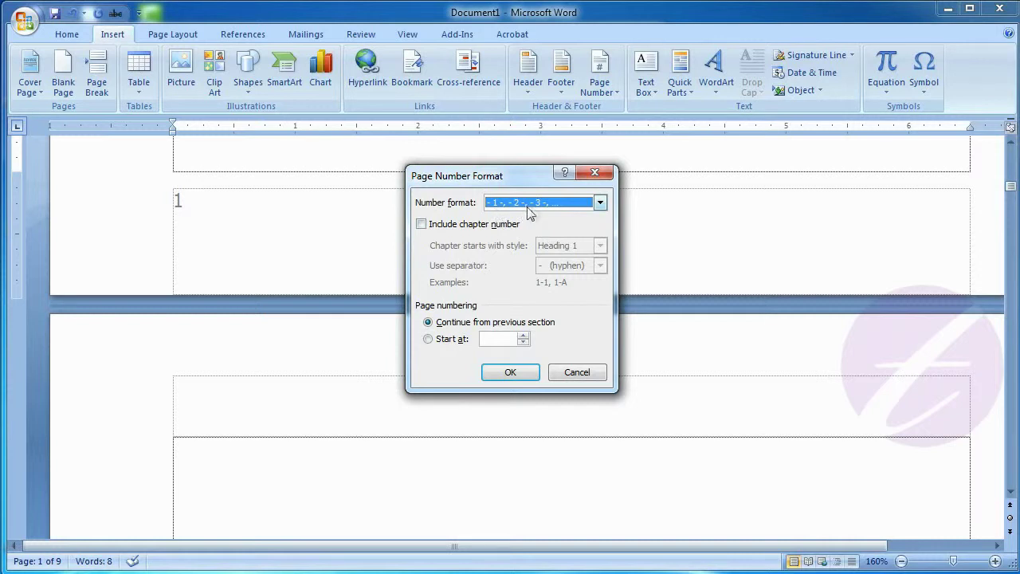
click(514, 371)
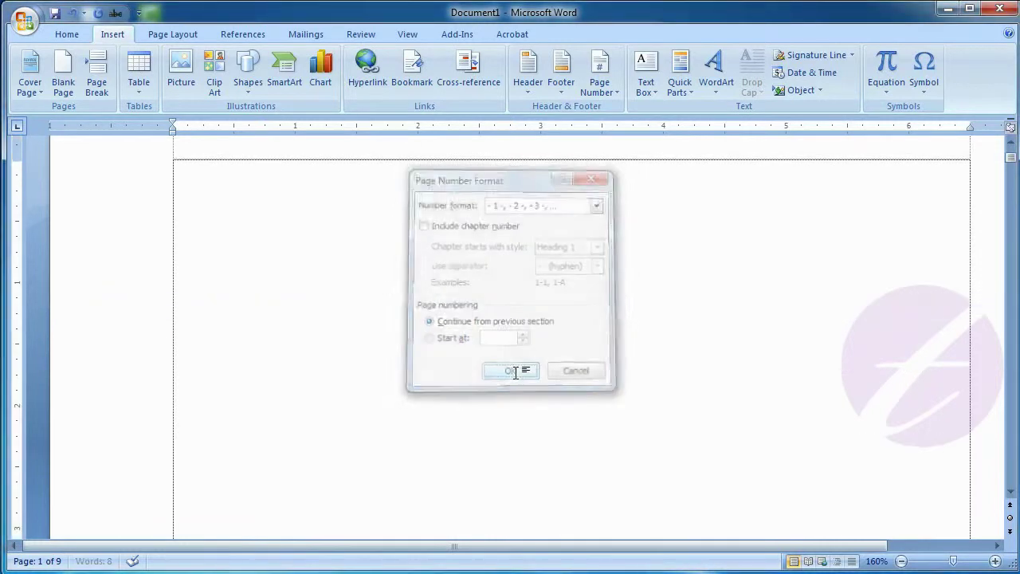
click(1014, 423)
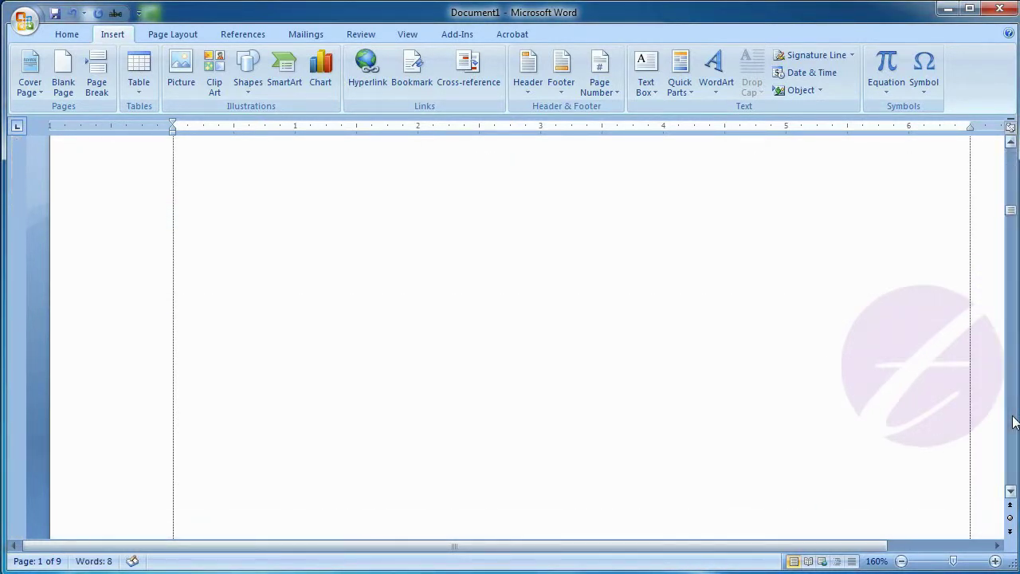
- Switch the page number format to lowercase Roman numerals 'i, ii, iii'
click(1013, 422)
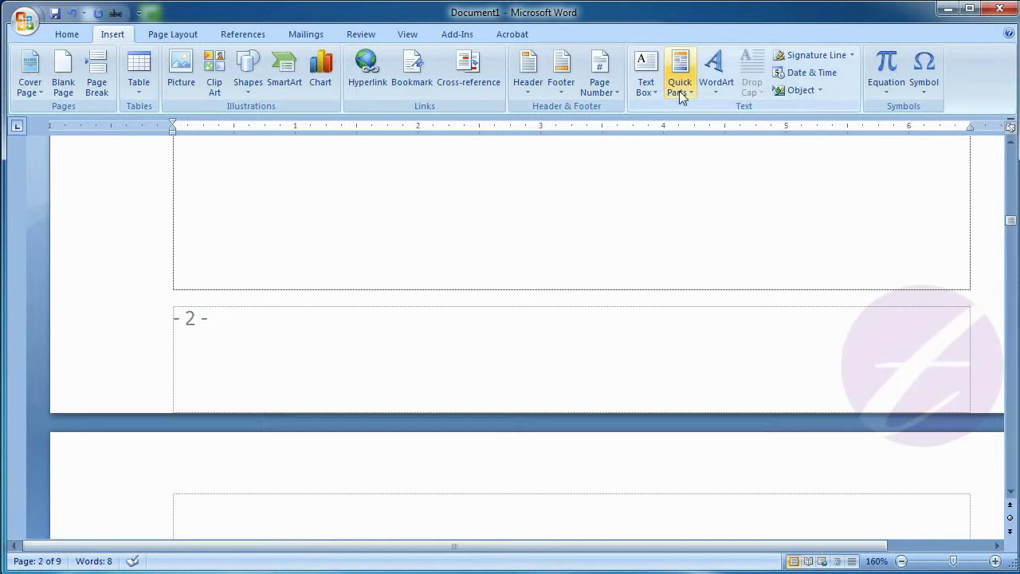
click(605, 93)
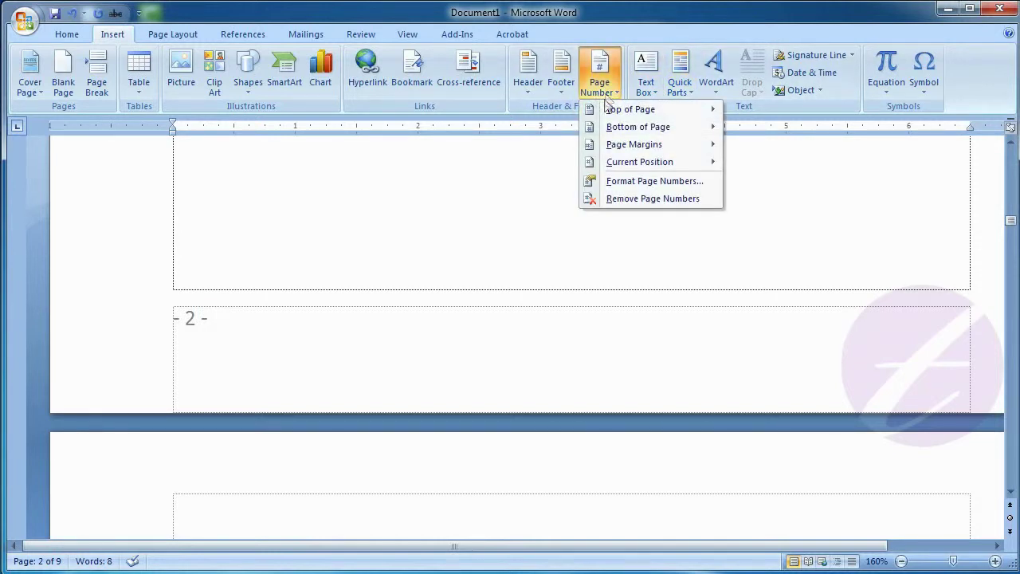
click(640, 188)
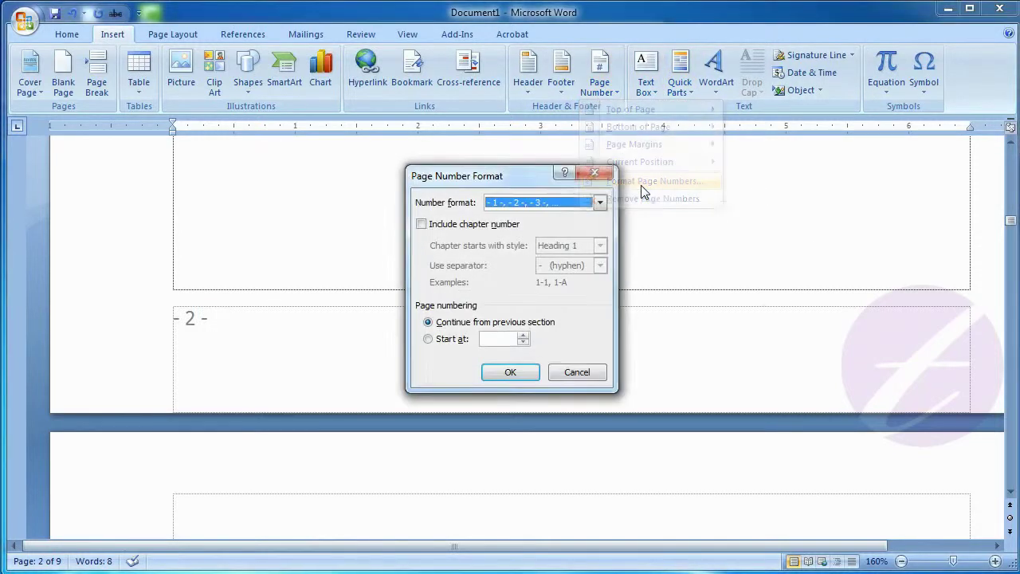
click(599, 202)
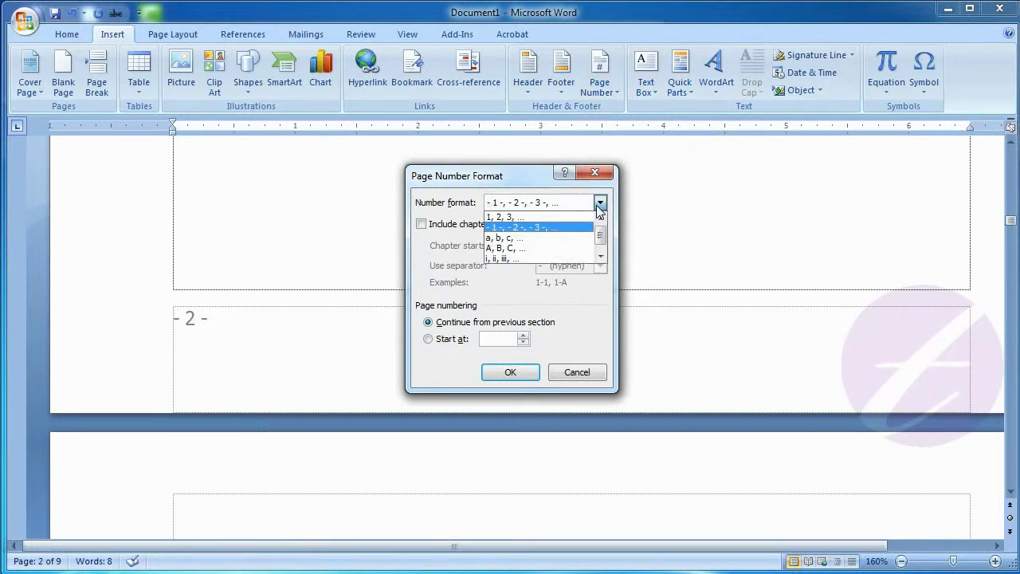
click(508, 258)
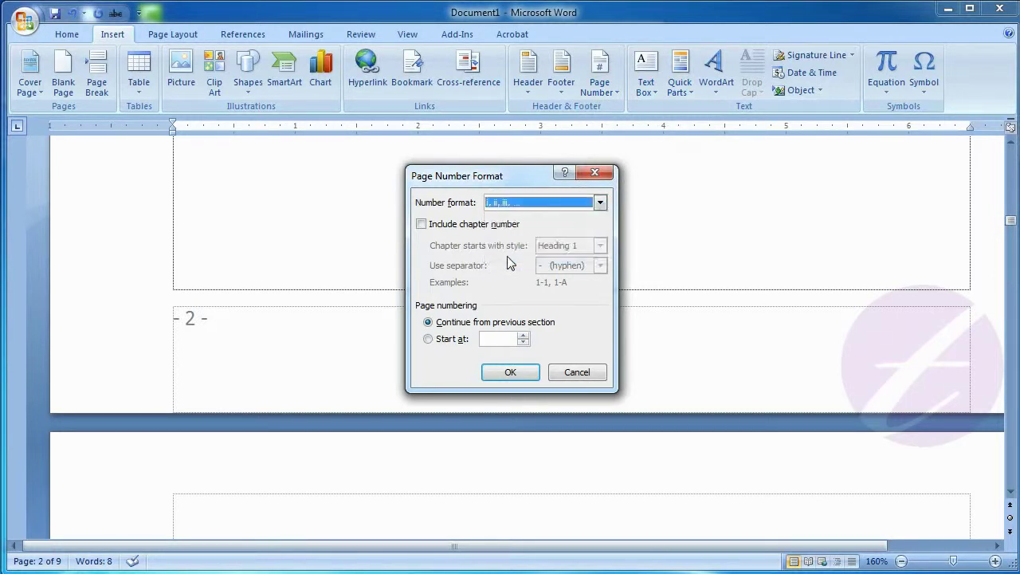
click(511, 373)
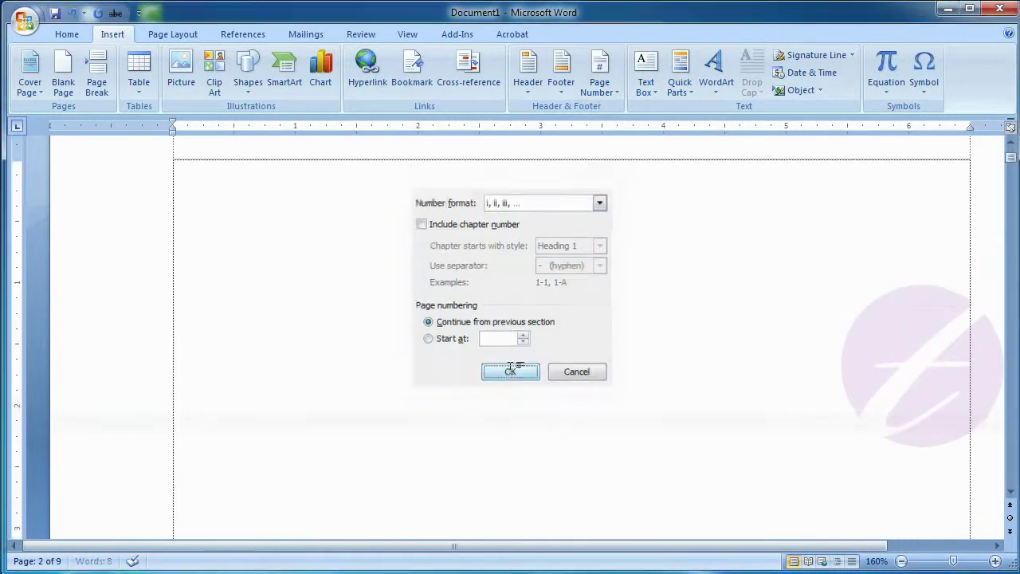
- Scroll to page 4 and remove all page numbers from the document
click(1012, 476)
click(1012, 475)
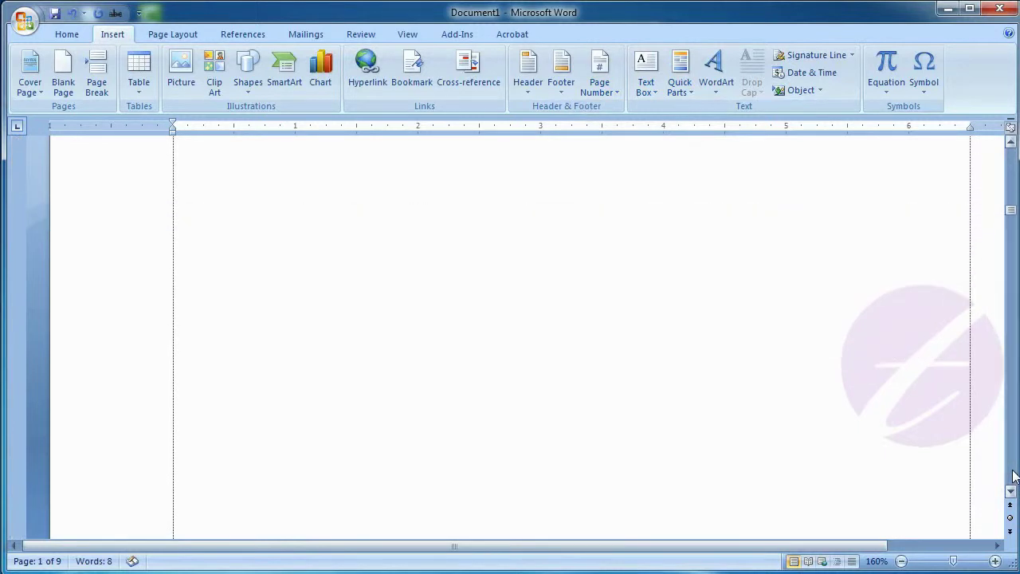
click(1012, 475)
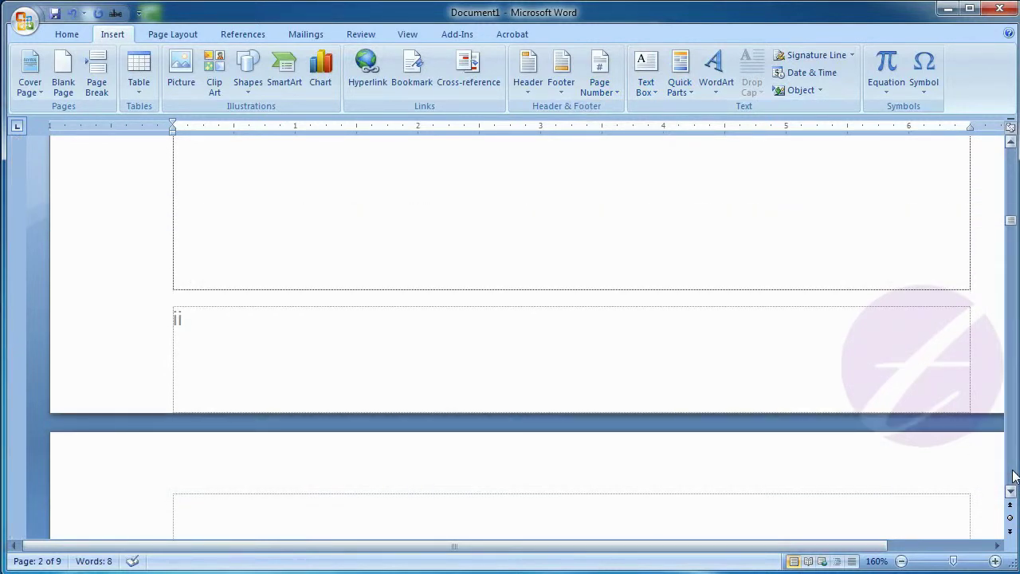
click(1012, 476)
click(1012, 475)
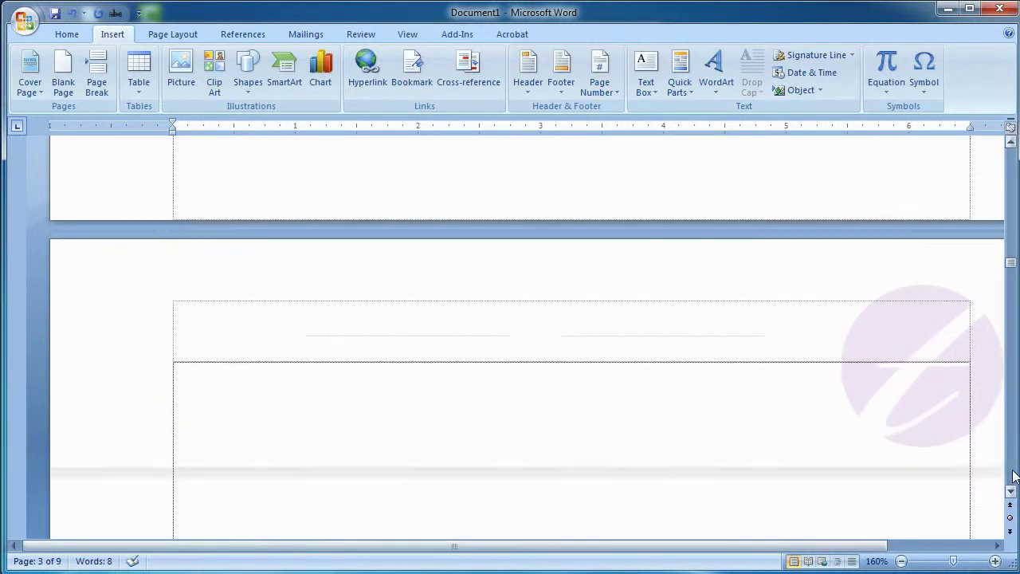
click(1012, 475)
click(1012, 476)
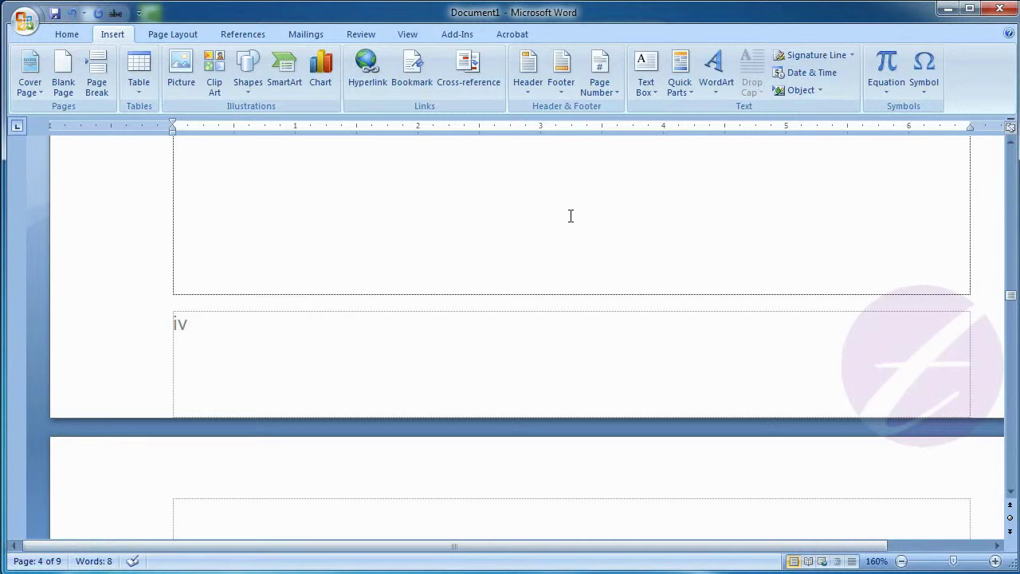
click(614, 95)
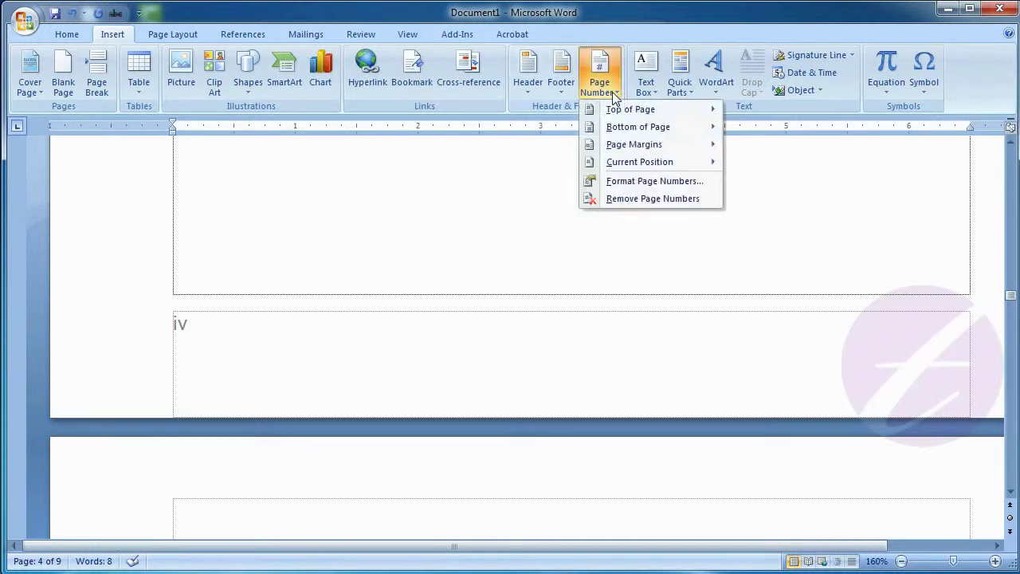
click(646, 199)
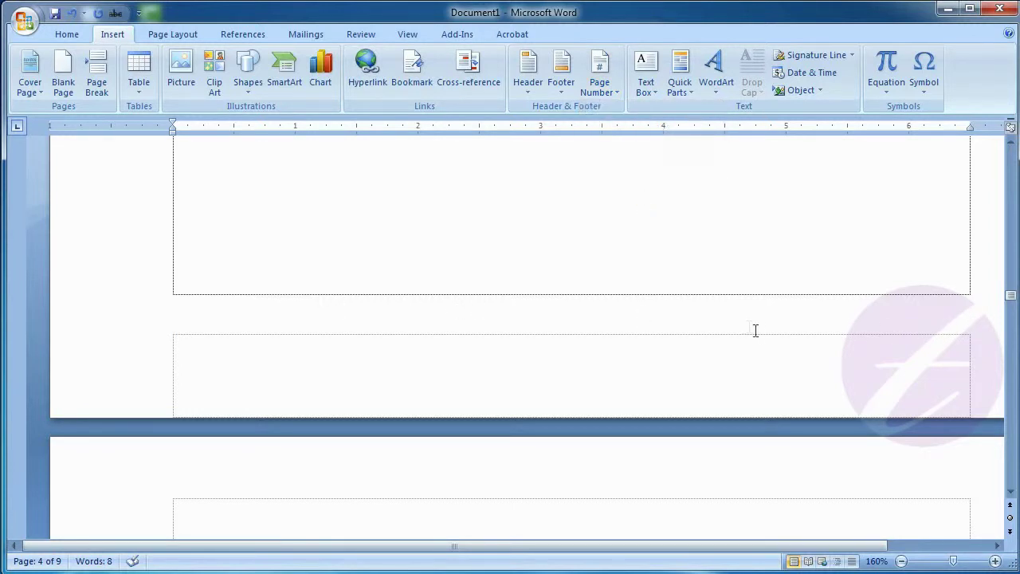
- Page through the document, then return to the start of page 1
click(1009, 455)
click(1009, 454)
click(1009, 454)
click(1009, 454)
click(1009, 454)
click(1009, 454)
click(1009, 454)
click(1009, 454)
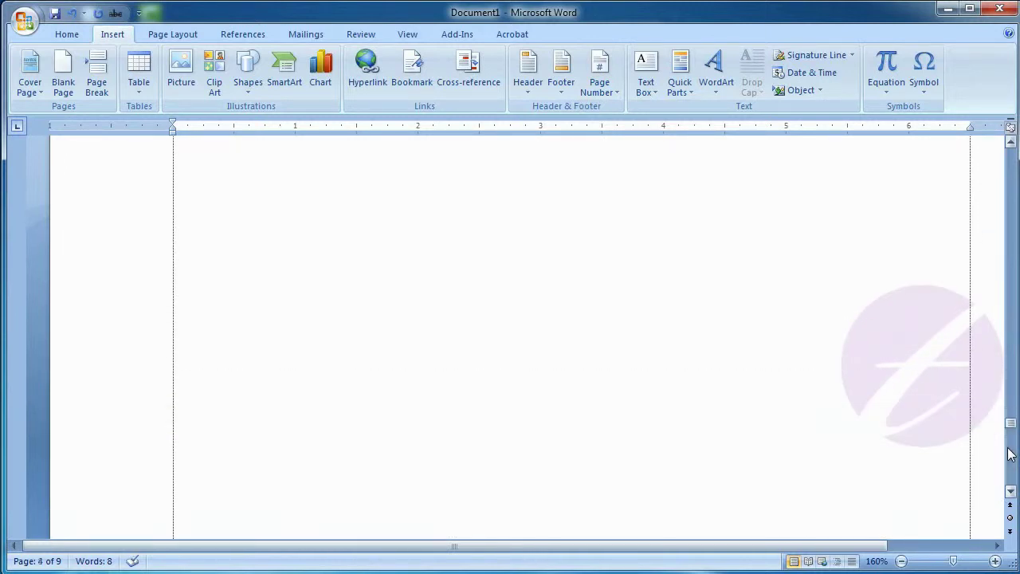
drag(1011, 427, 1010, 152)
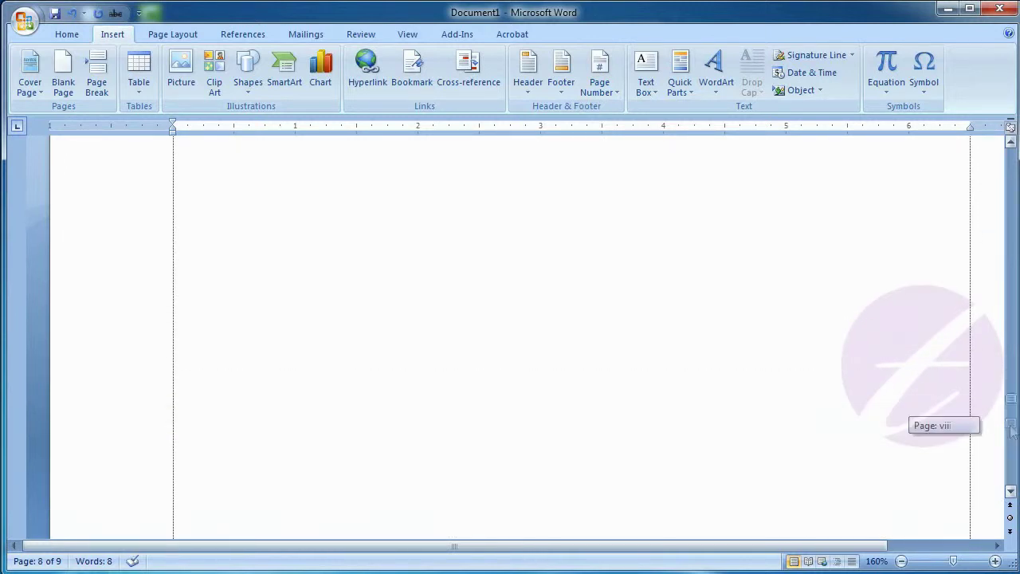
click(701, 308)
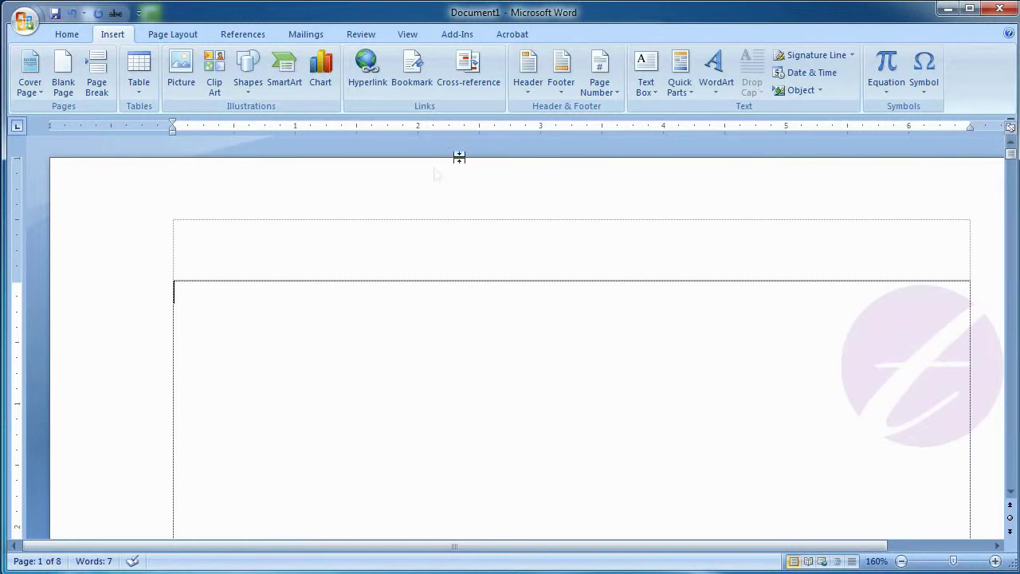
- Set page numbering to the 1, 2, 3 format starting at 5
click(616, 94)
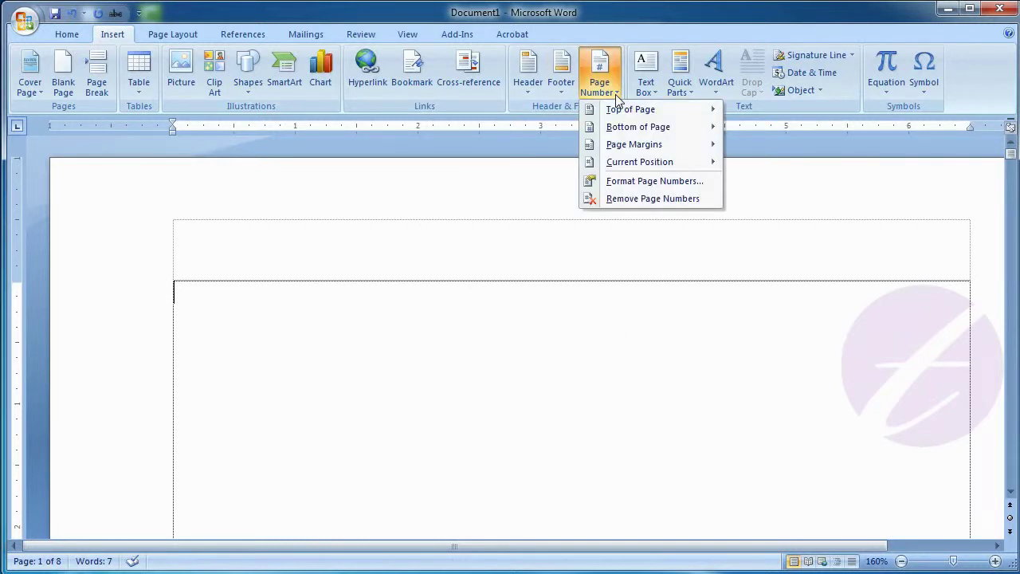
click(634, 185)
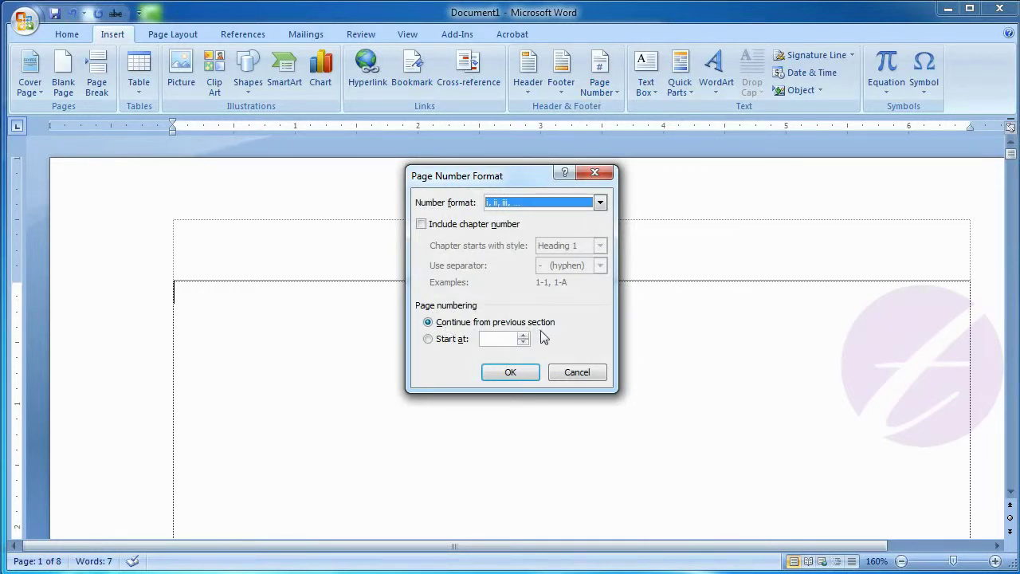
click(429, 339)
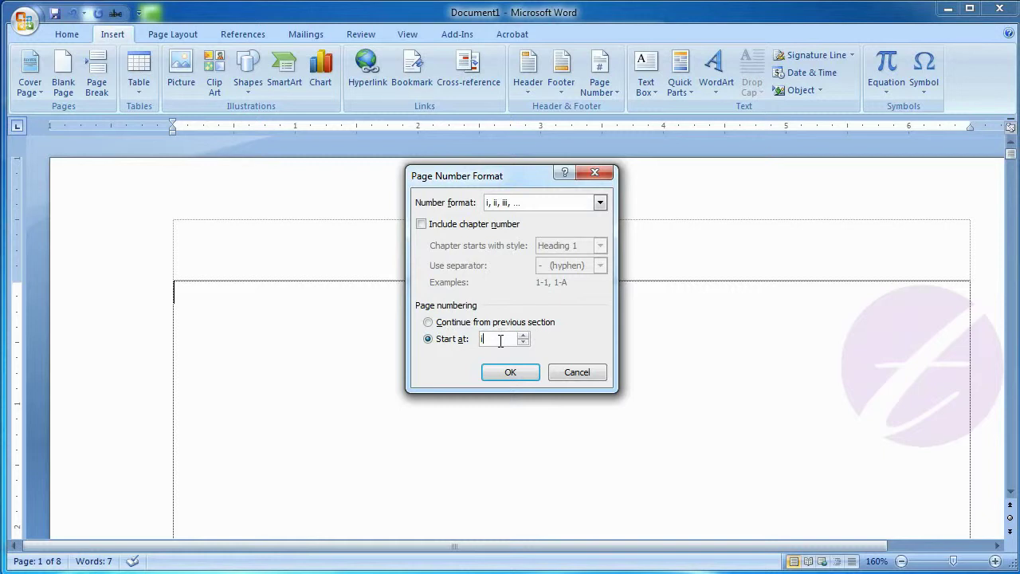
click(601, 203)
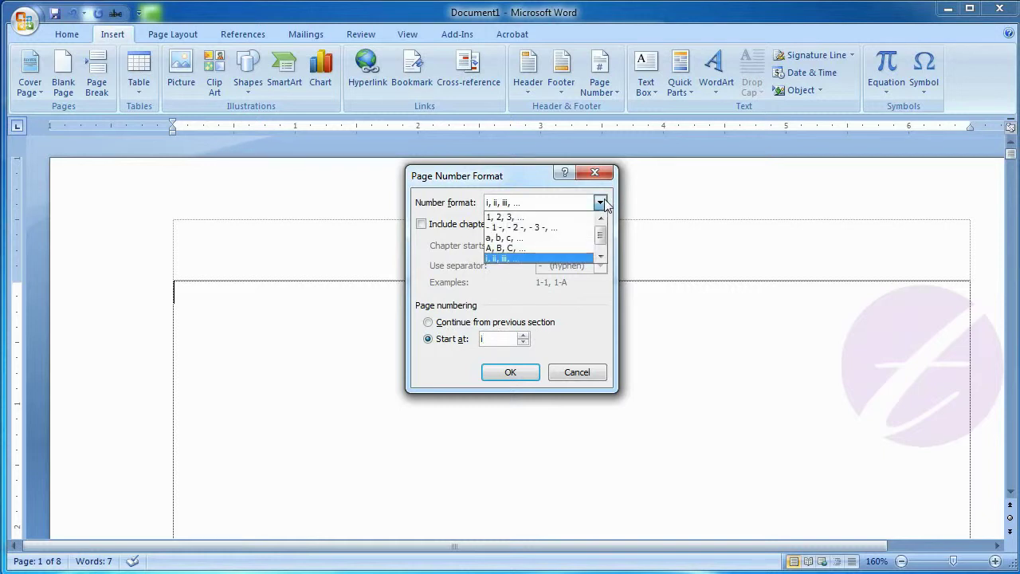
click(535, 217)
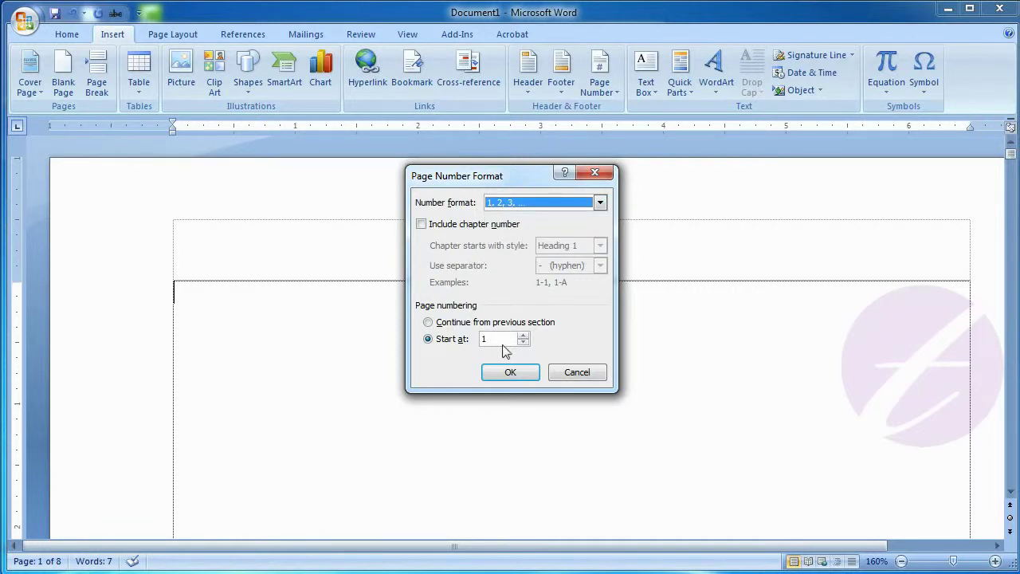
click(504, 340)
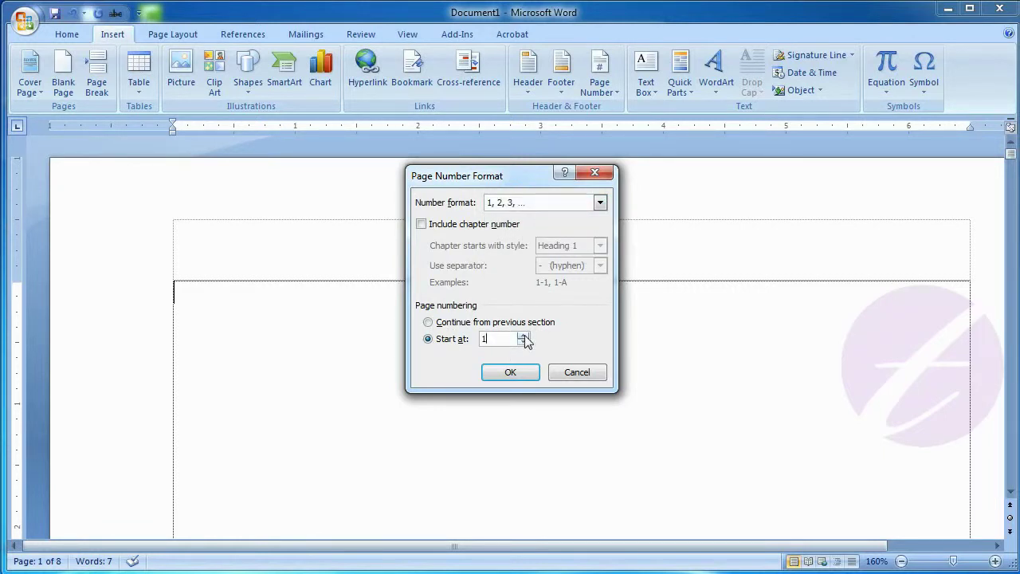
click(524, 335)
click(523, 336)
double_click(493, 338)
click(505, 371)
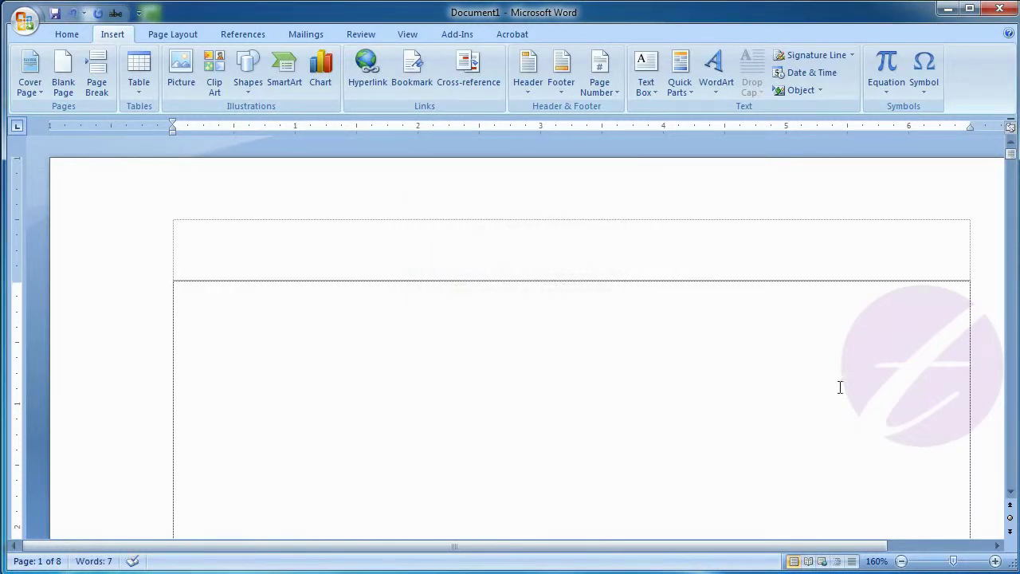
- Insert a centred plain page number at the page top and close the header
click(599, 75)
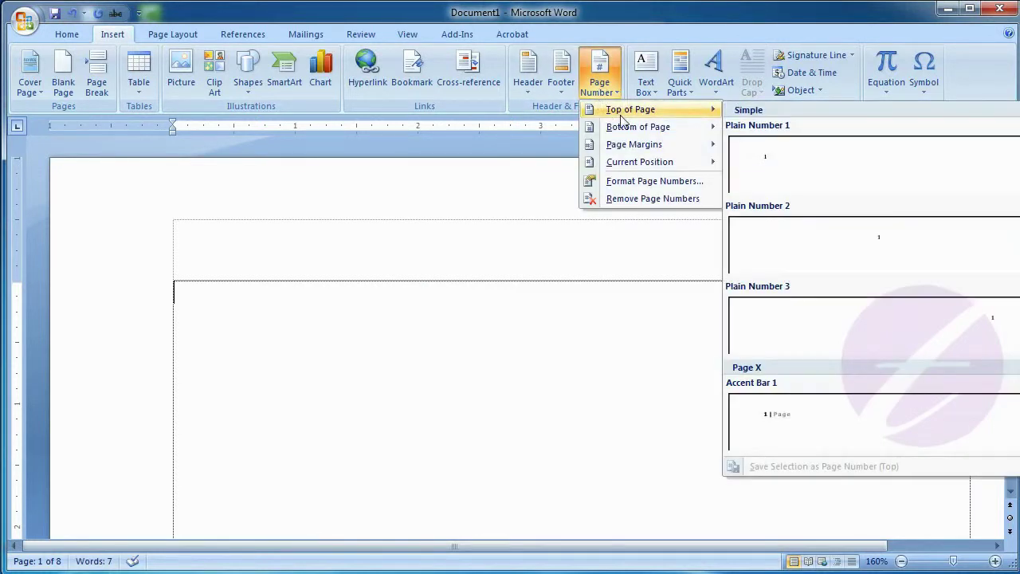
click(839, 243)
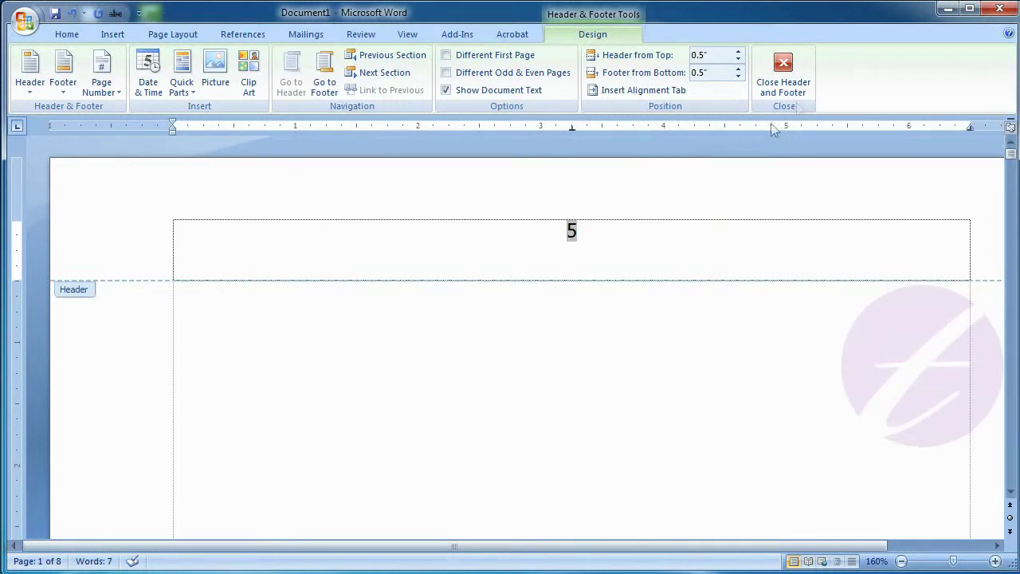
click(784, 80)
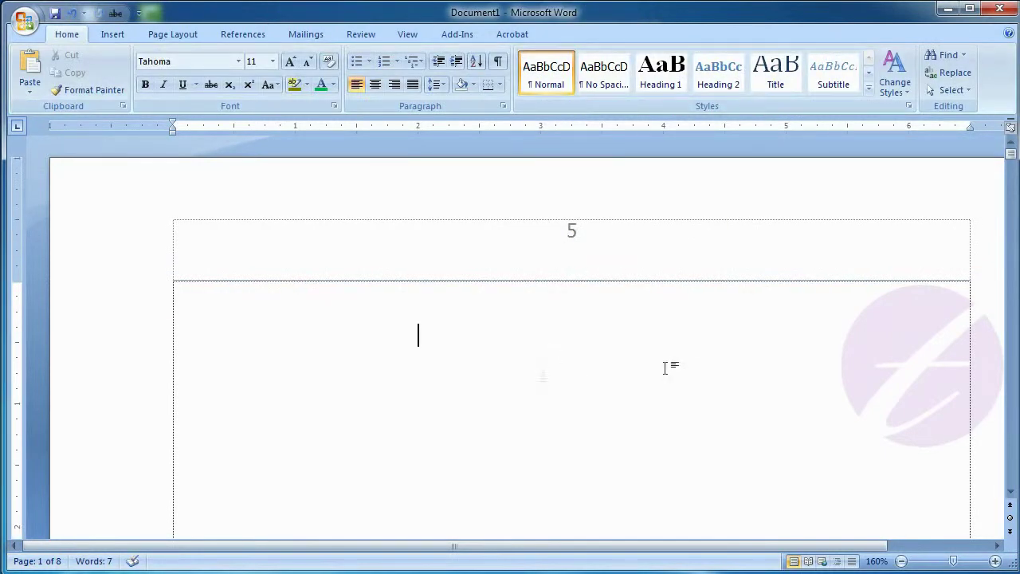
scroll(1008, 466, down, 5)
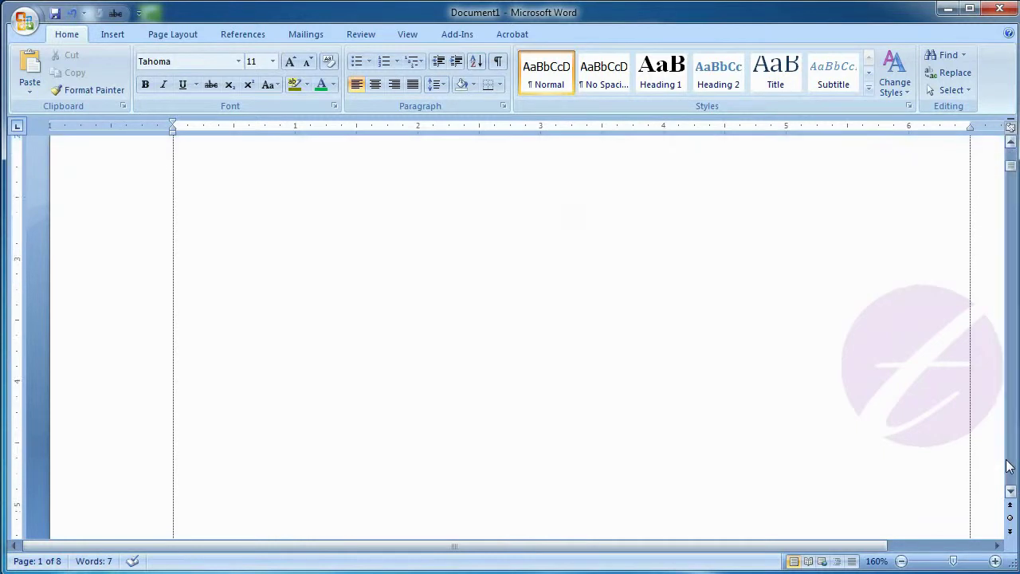
scroll(1009, 467, down, 3)
scroll(1008, 466, down, 3)
scroll(1008, 467, down, 5)
scroll(1009, 466, down, 10)
scroll(1008, 466, down, 5)
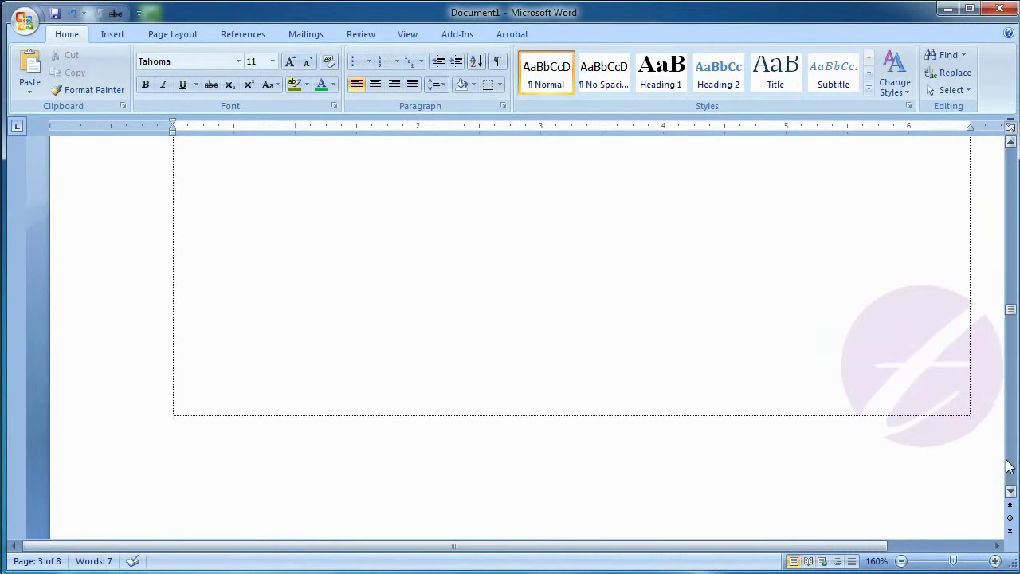
scroll(1008, 466, down, 5)
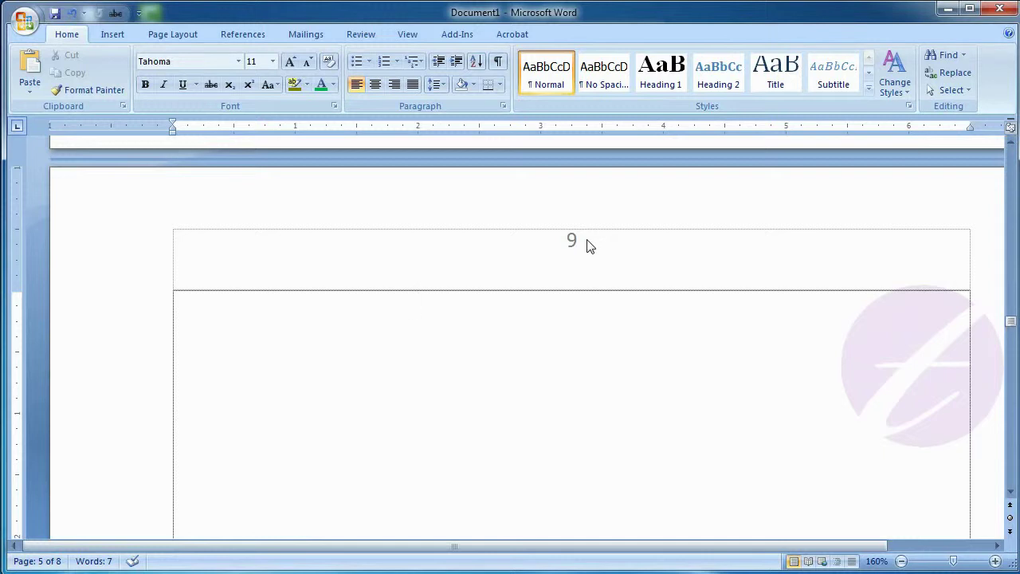
key(ctrl+Home)
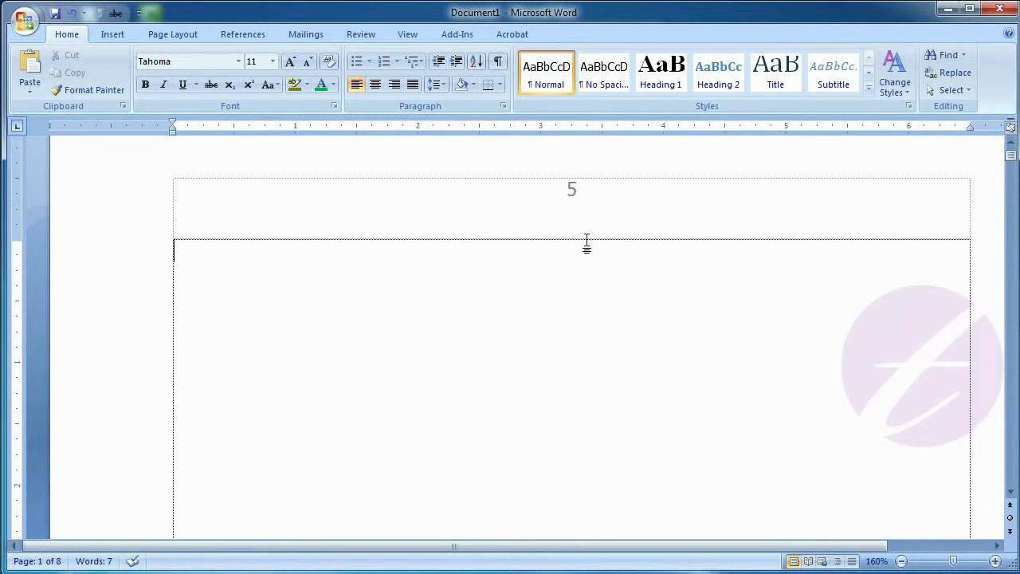